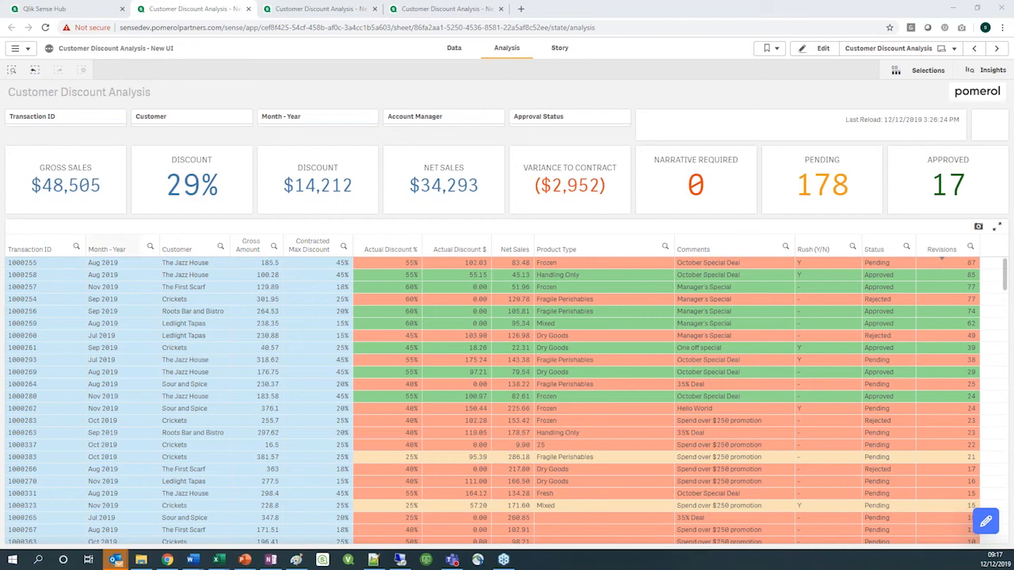
Filter the table to the customer The Jazz House and its first six transactions
left_click(191, 276)
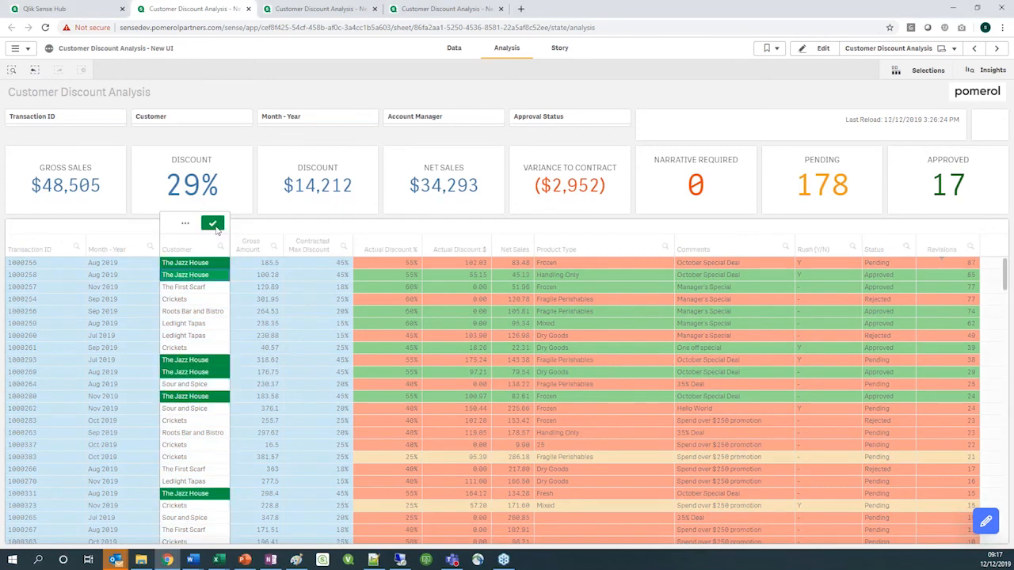
left_click(215, 229)
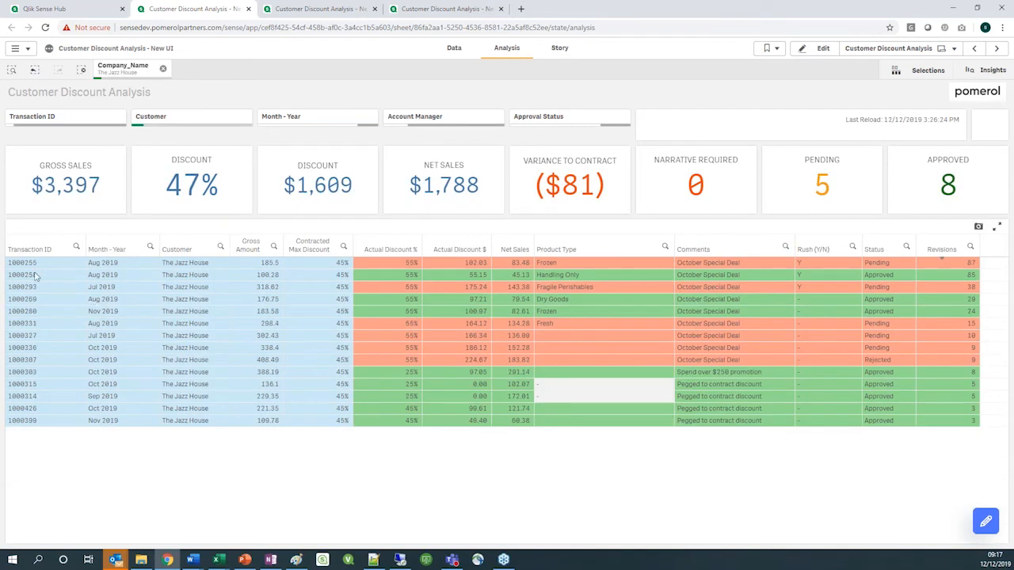
left_click_drag(37, 264, 37, 325)
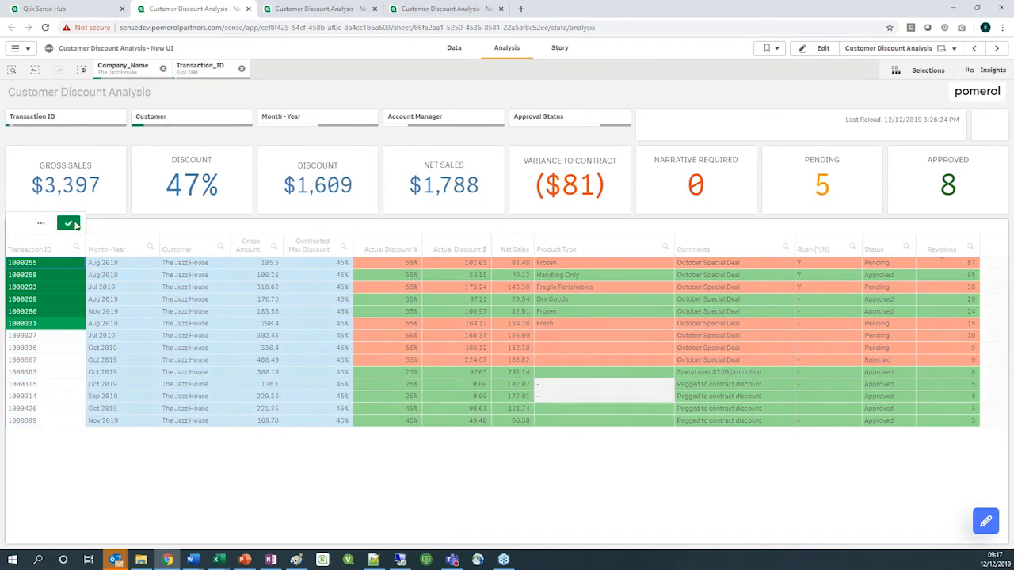
left_click(73, 224)
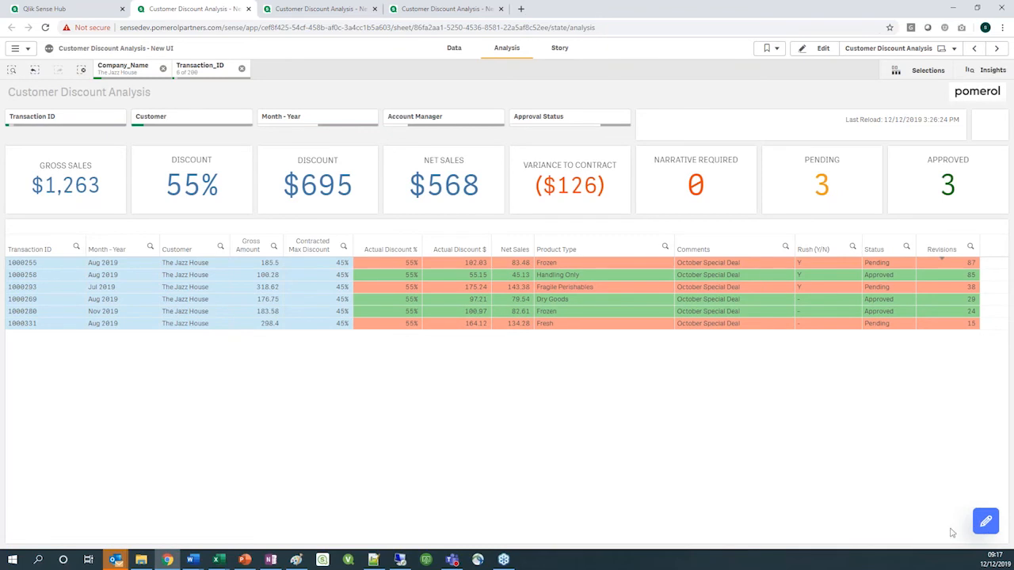
Open the six selected records for editing and set the first one's product type to Fragile Perishables and the second one's to Dry Goods
left_click(986, 521)
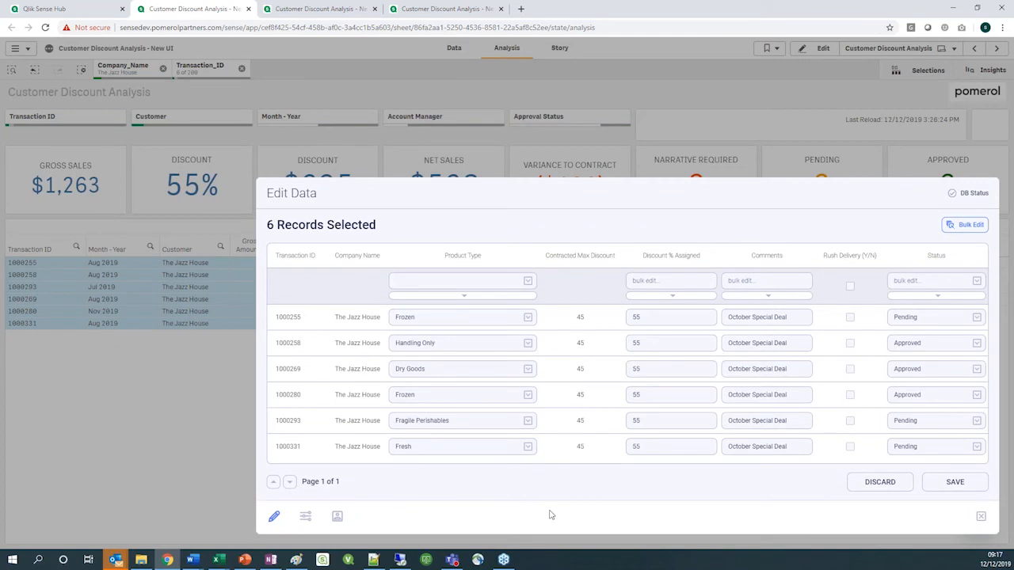
key("alt+Tab")
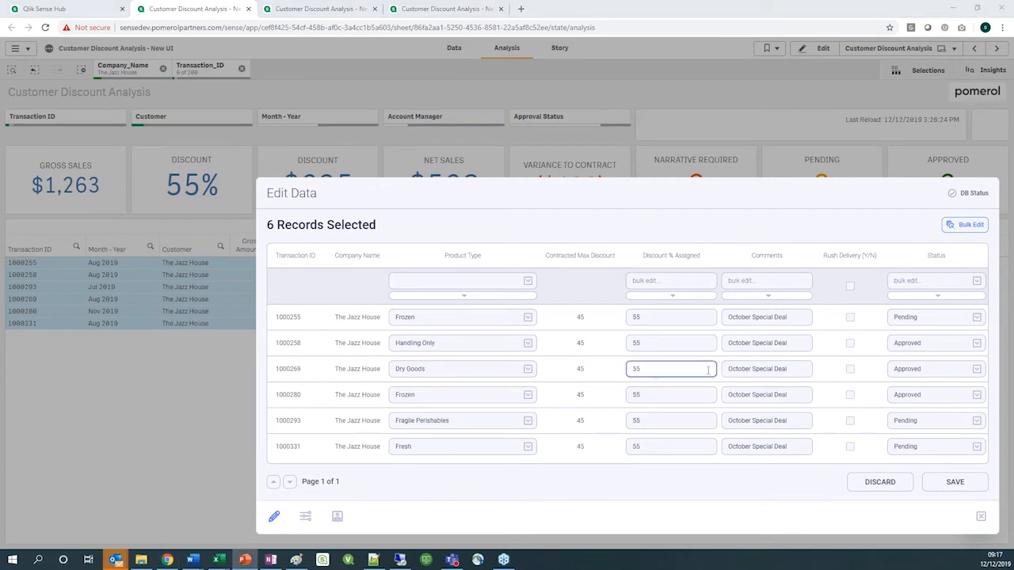
left_click(528, 318)
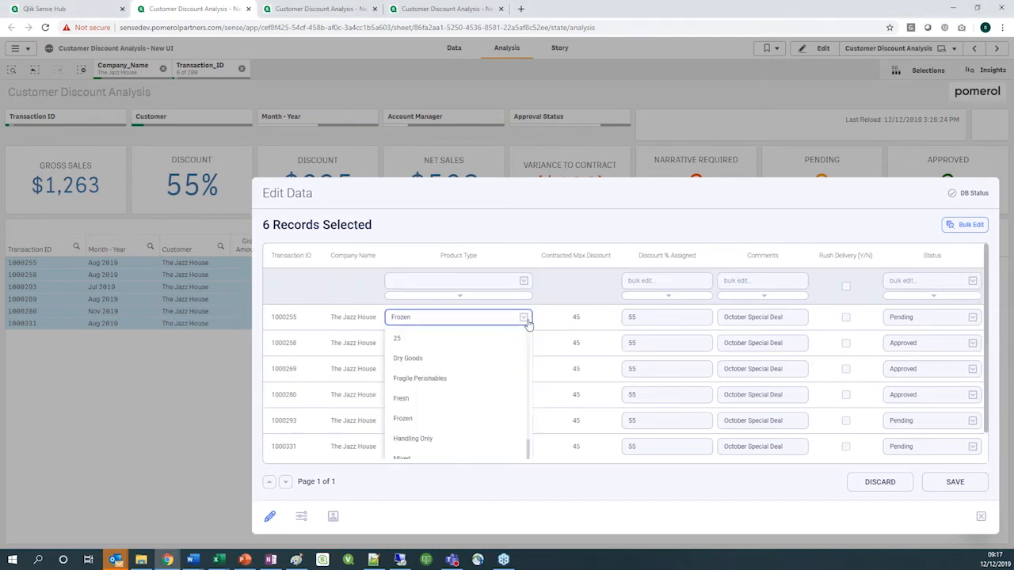
left_click(456, 379)
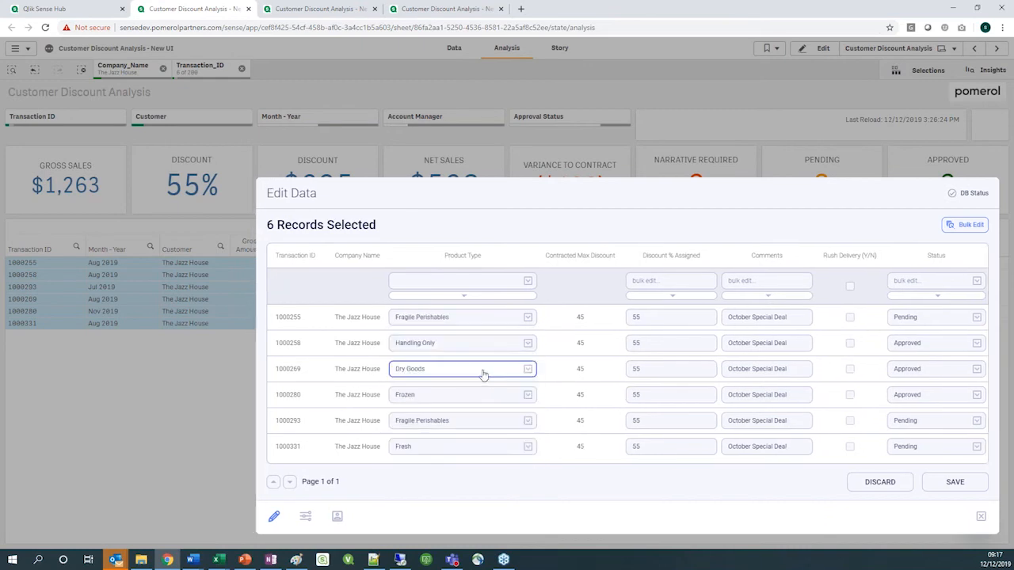
left_click(528, 345)
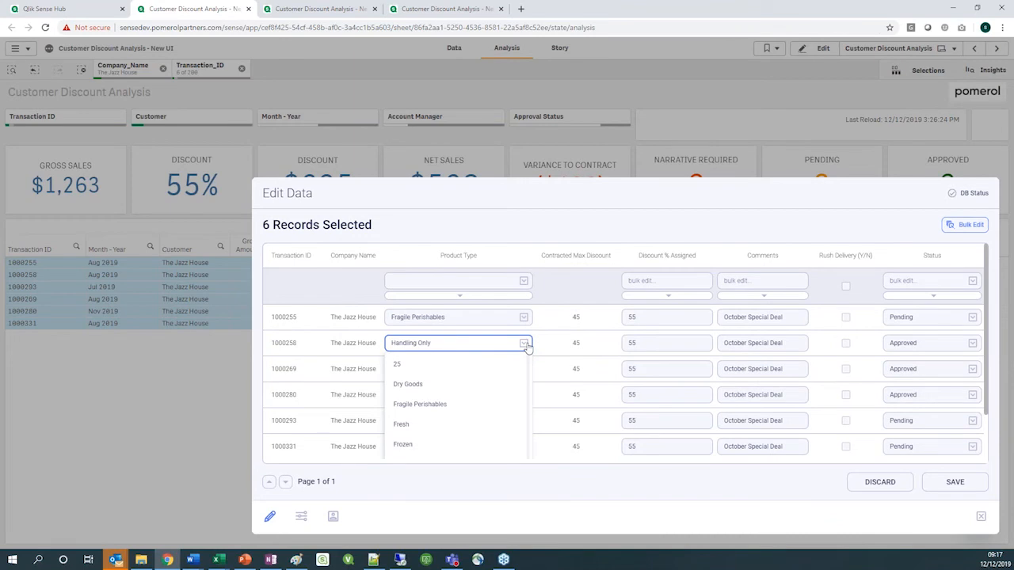
left_click(408, 384)
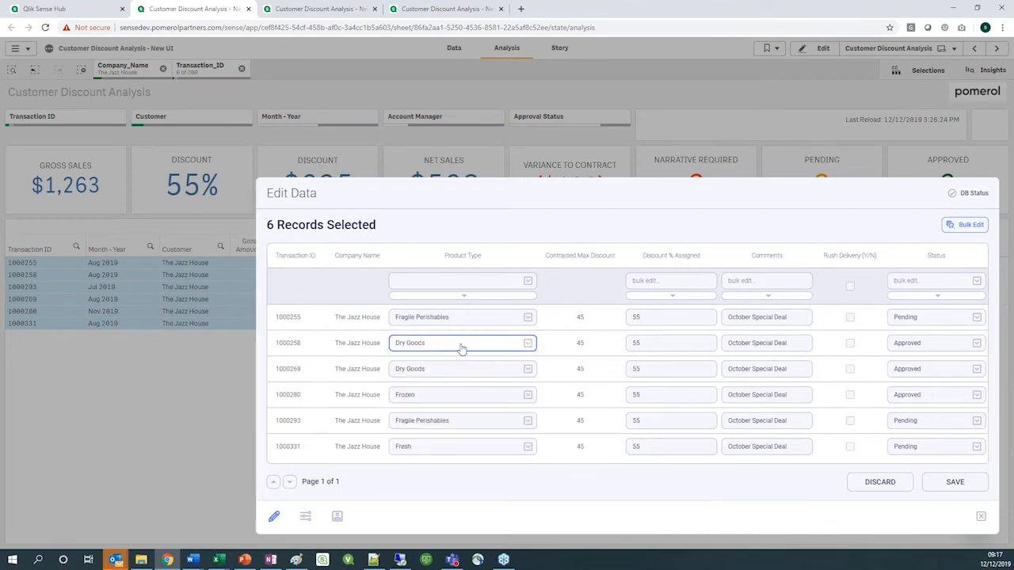
left_click(462, 349)
scroll(430, 388, "down", 3)
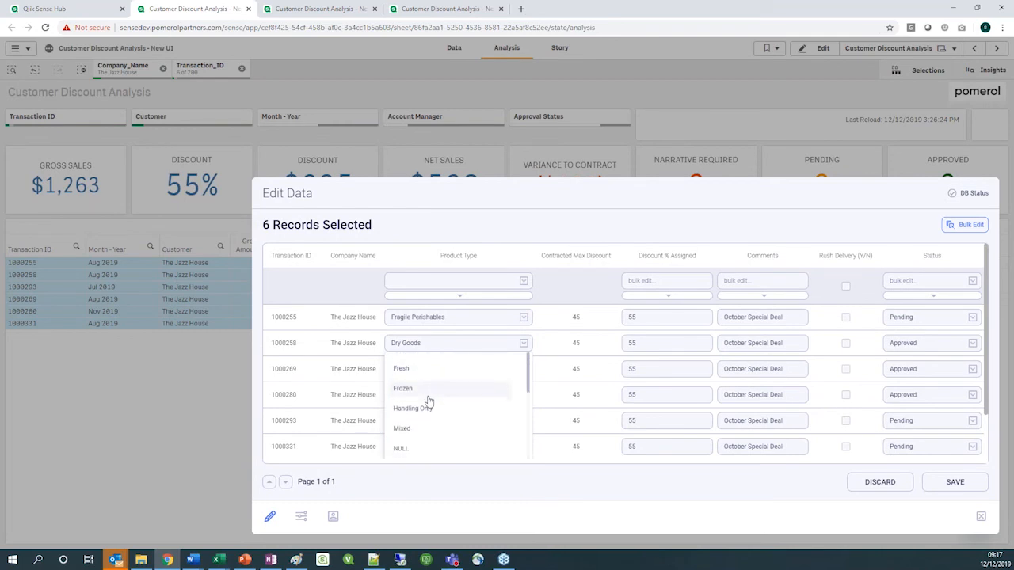
scroll(458, 376, "up", 3)
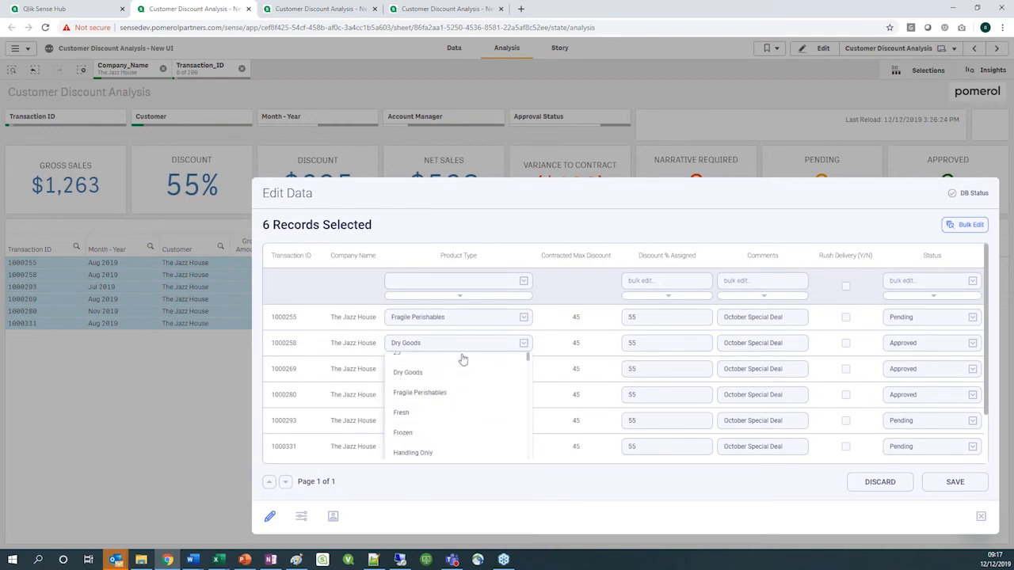
left_click(504, 347)
Set the assigned discount to 60 for the first record and 56 for the second
left_click(639, 318)
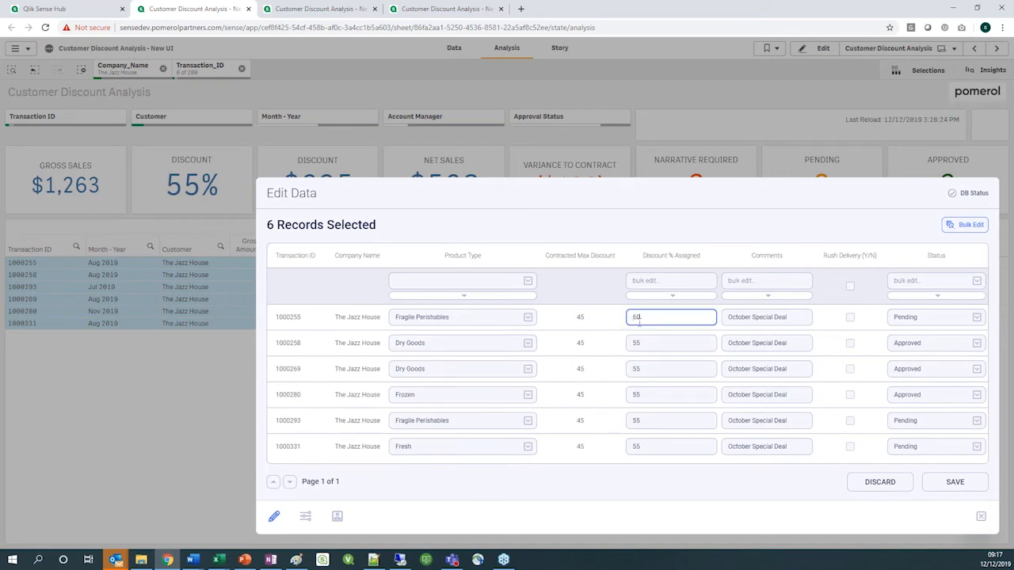
left_click(643, 341)
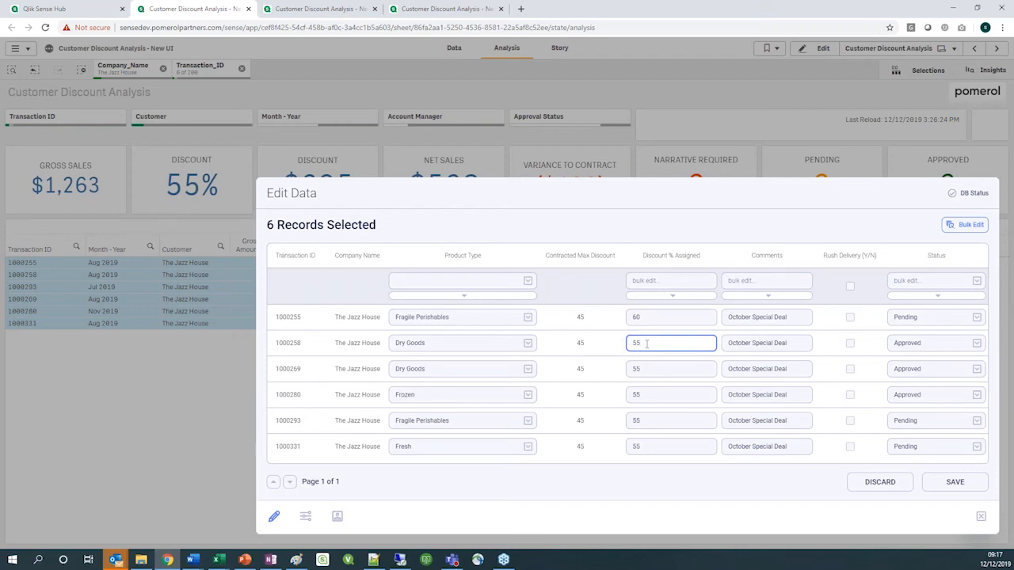
Bulk edit the assigned discount to 55 for all six records
left_click(651, 280)
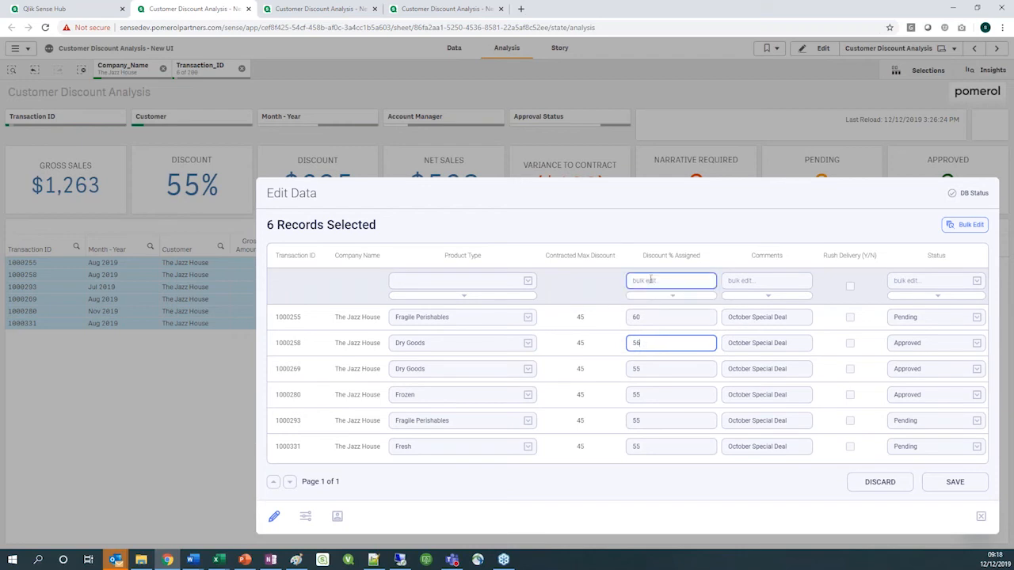
type("55")
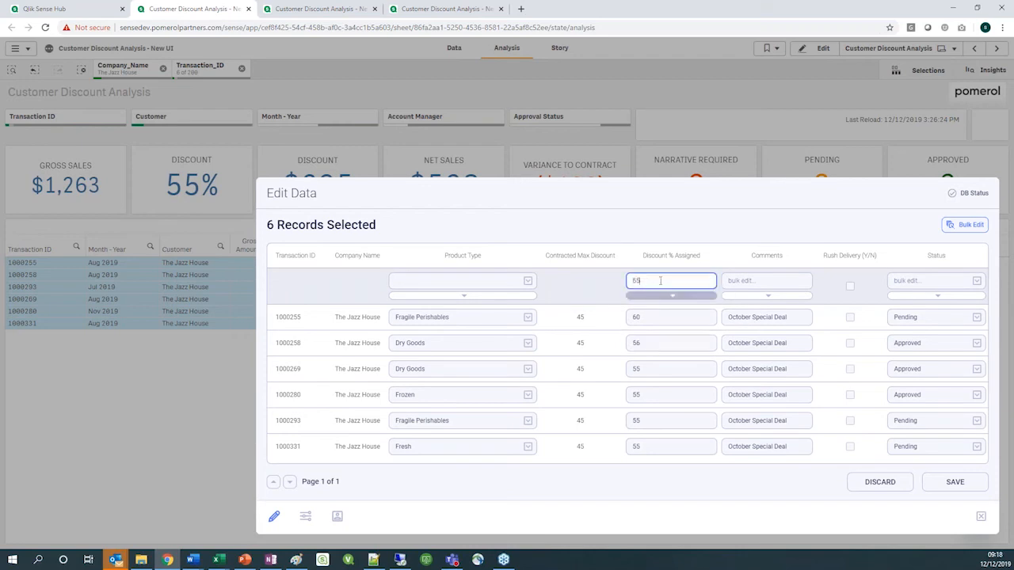
left_click(673, 295)
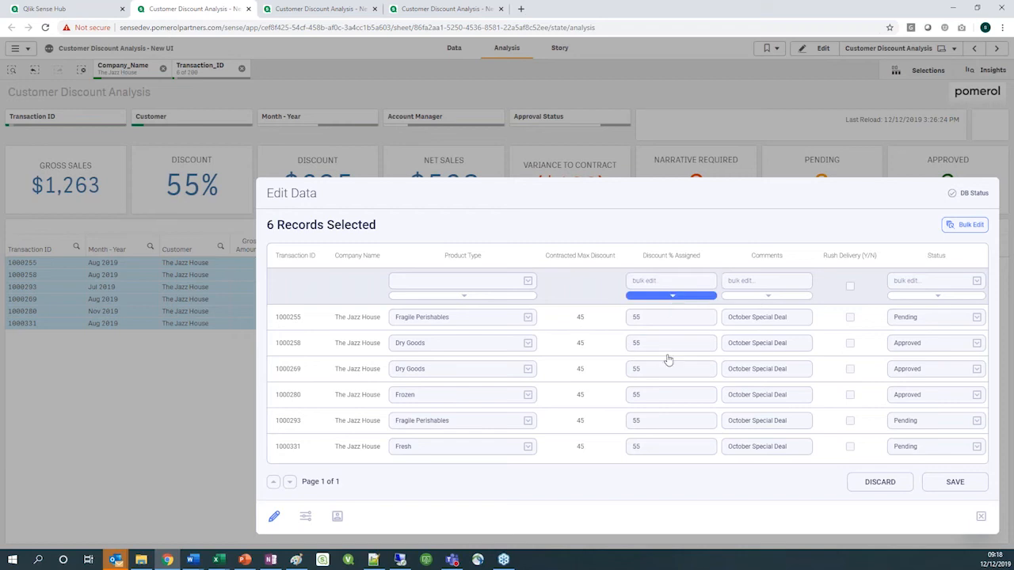
left_click(642, 317)
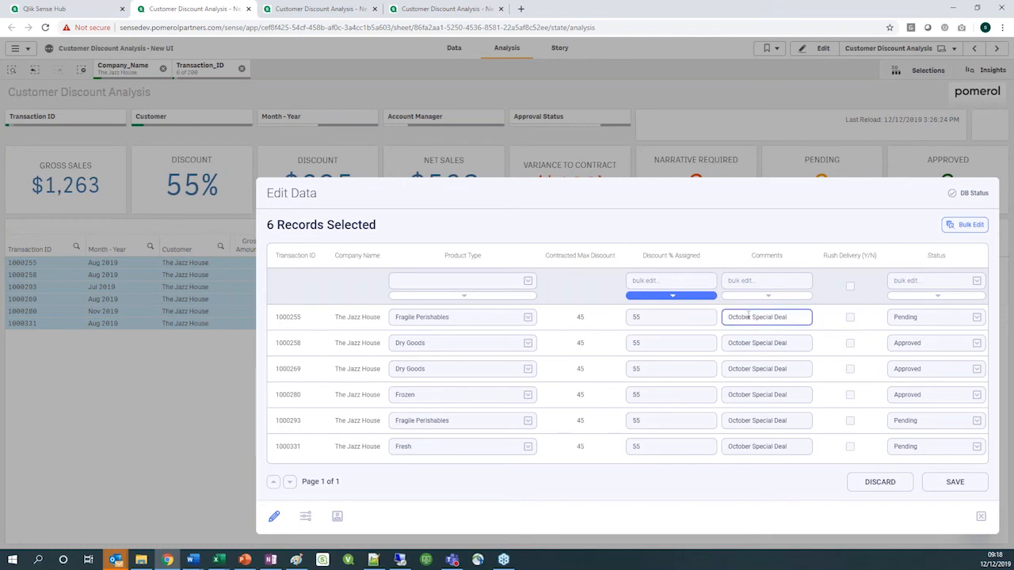
Reuse the first record's comment as a bulk edit changed to "November Special Deal" and apply it to all six records
left_click_drag(790, 317, 700, 320)
key("ctrl+c")
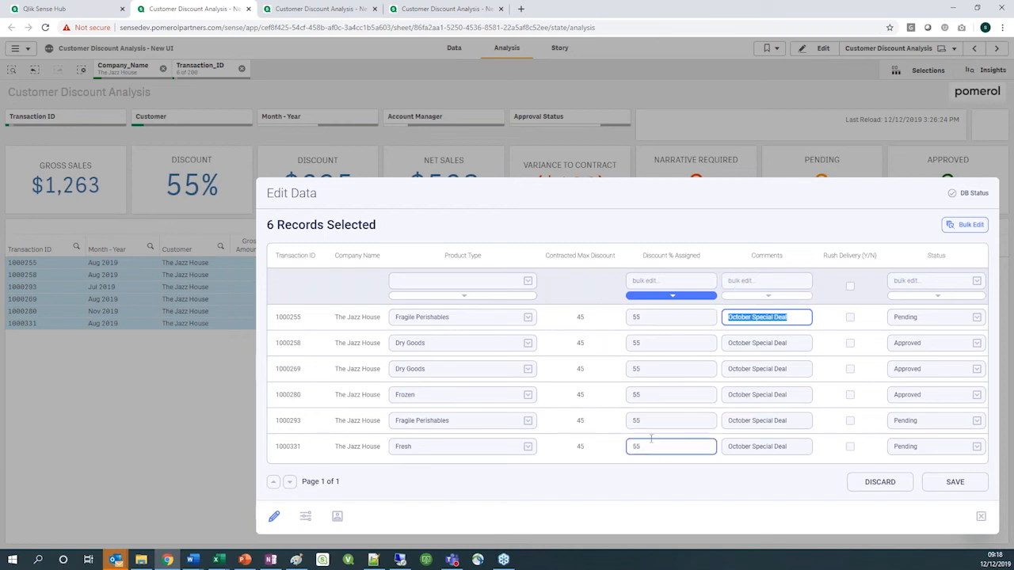
left_click(735, 280)
key("ctrl+v")
double_click(741, 280)
type("November")
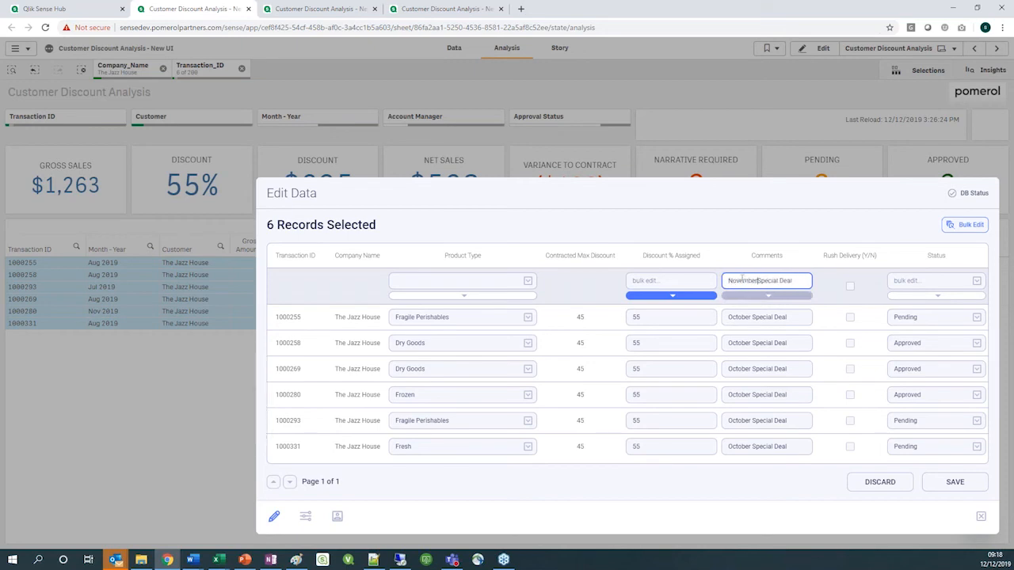
left_click(767, 295)
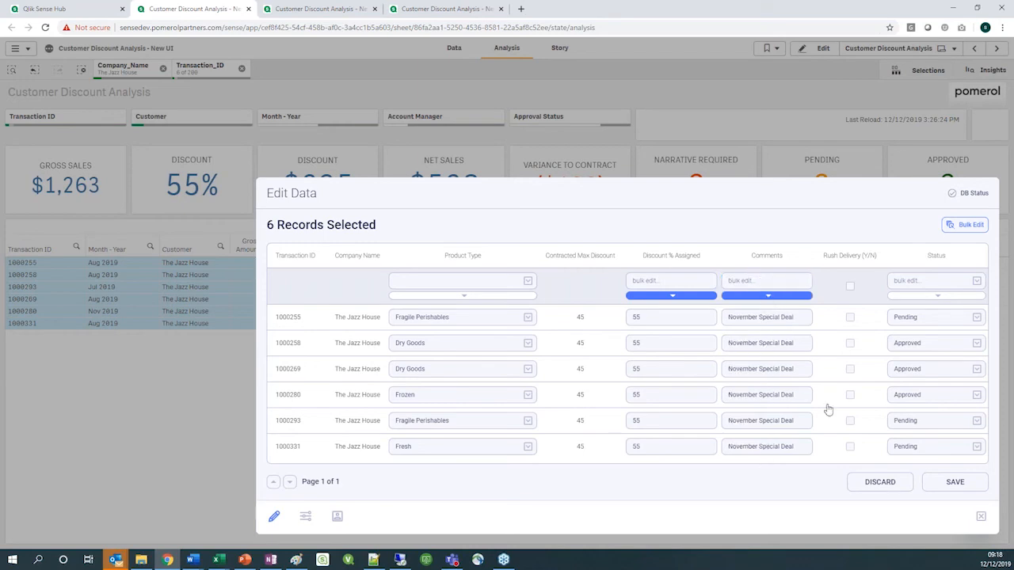
Mark the first and fourth records for rush delivery
left_click(850, 319)
left_click(850, 395)
Set the first record's status to Approved and the second's to Rejected, and save the edited records
left_click(978, 319)
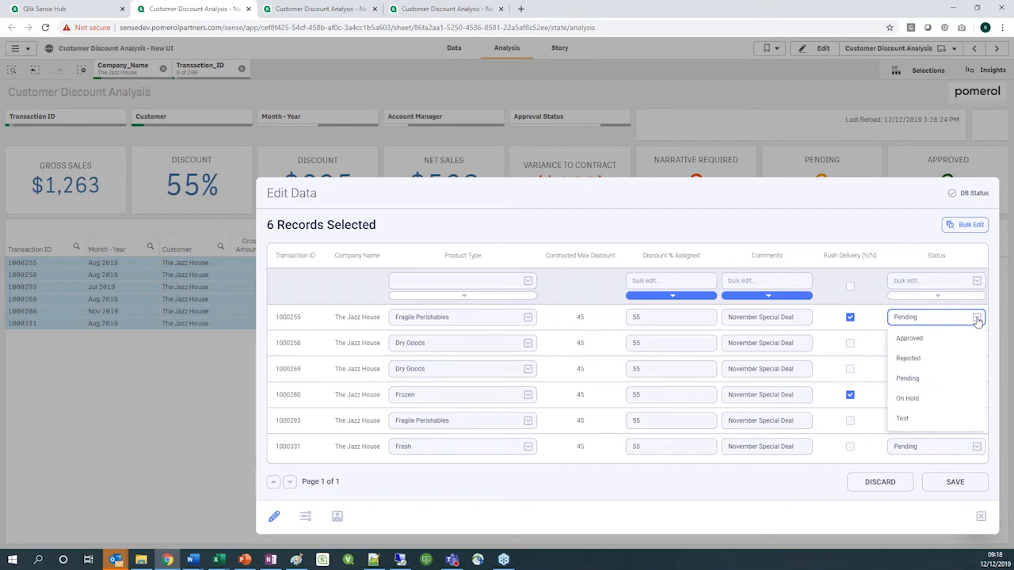
left_click(892, 219)
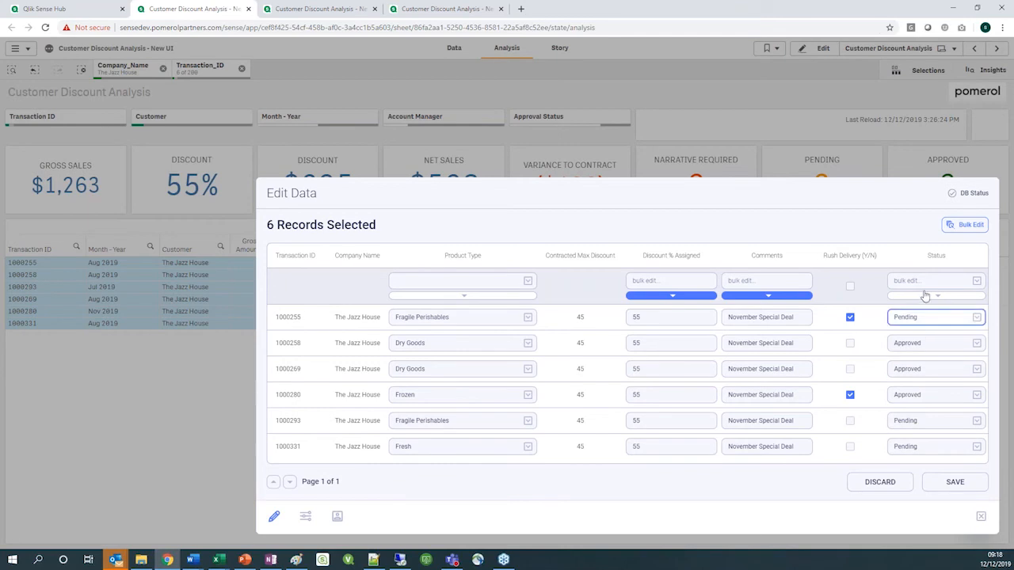
left_click(976, 320)
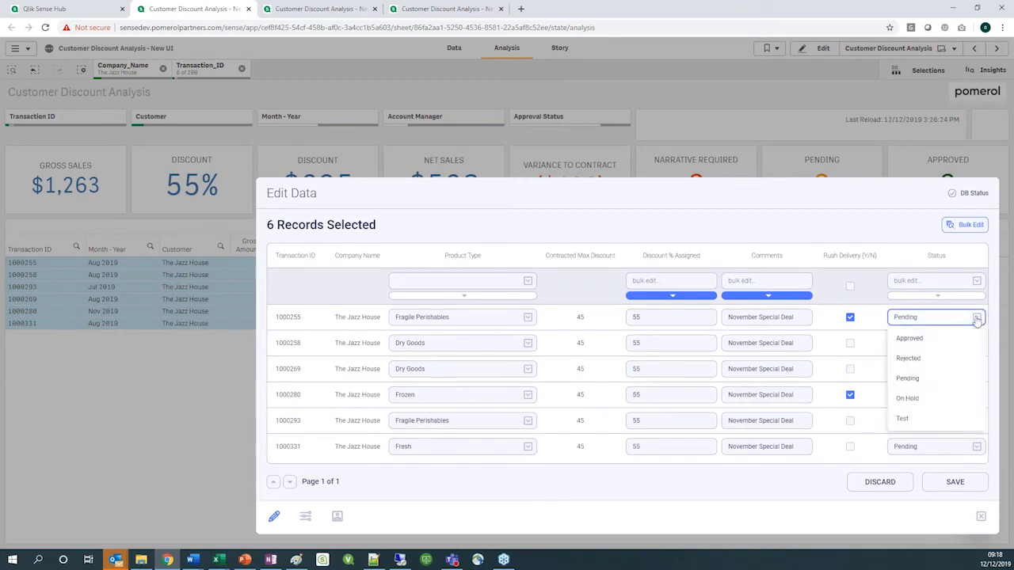
left_click(924, 341)
left_click(927, 346)
left_click(925, 386)
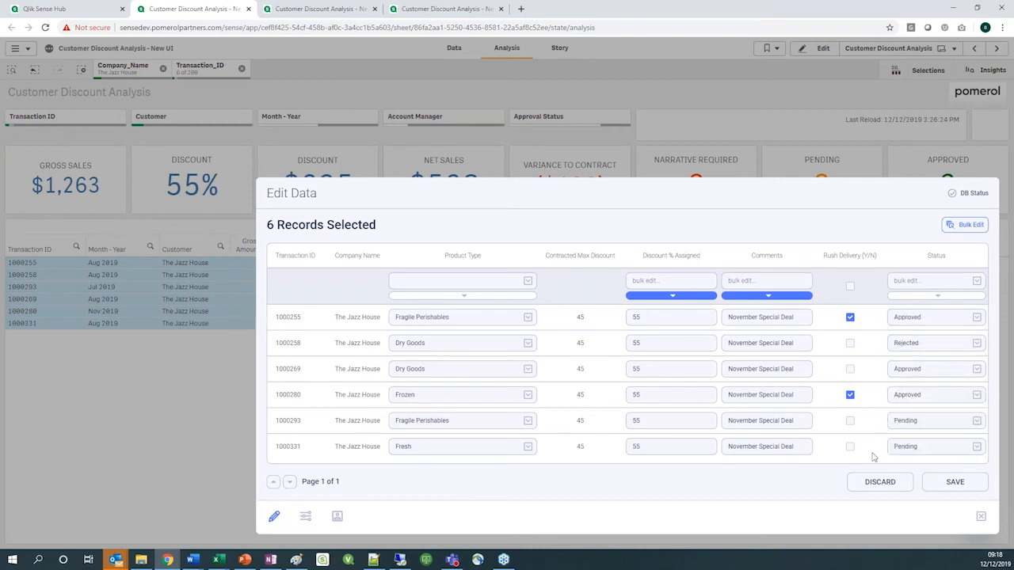
left_click(804, 369)
left_click(957, 483)
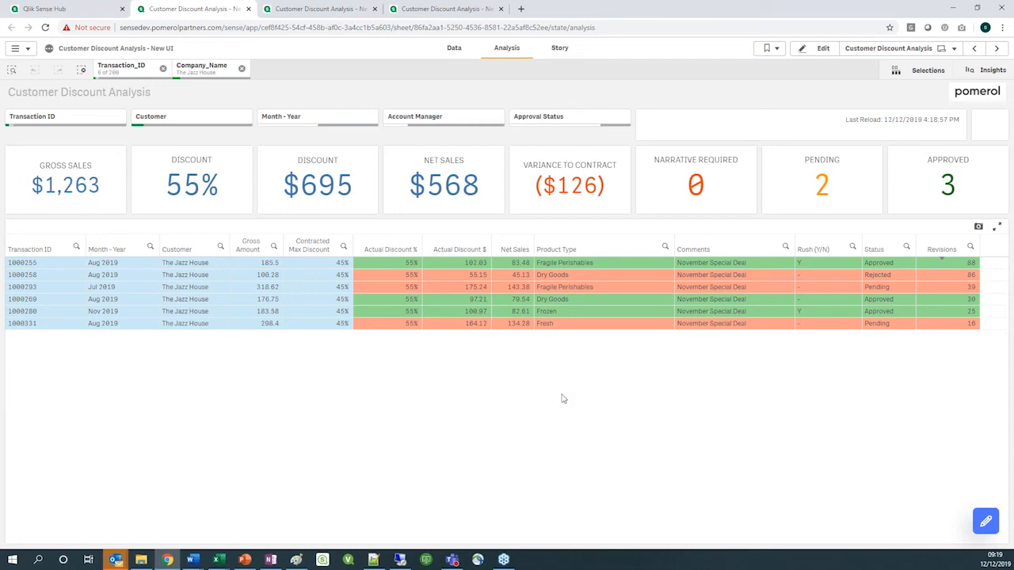
Clear all current selections and filter the table to Pending transactions from Nov 2019
left_click(80, 72)
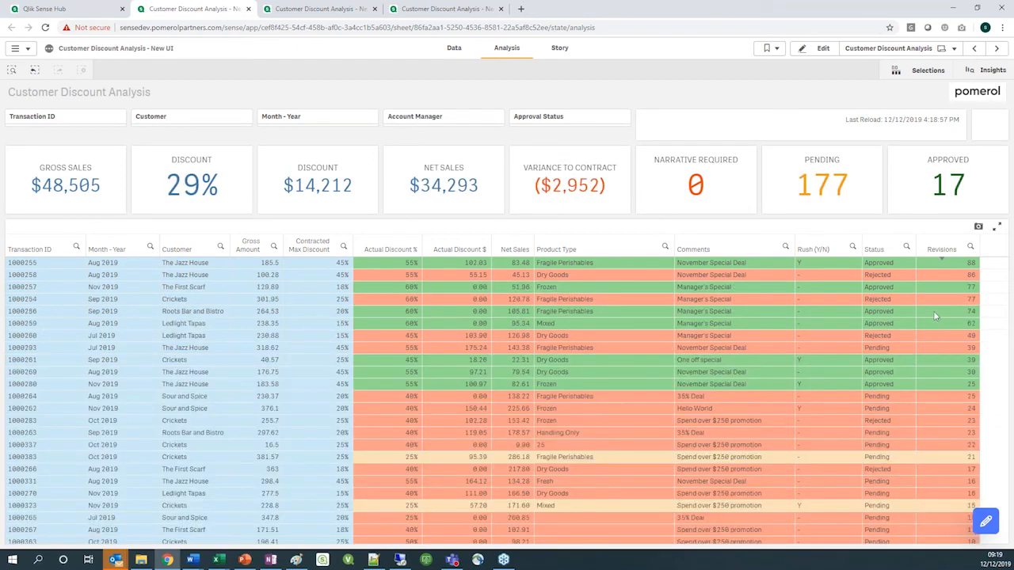
left_click(883, 352)
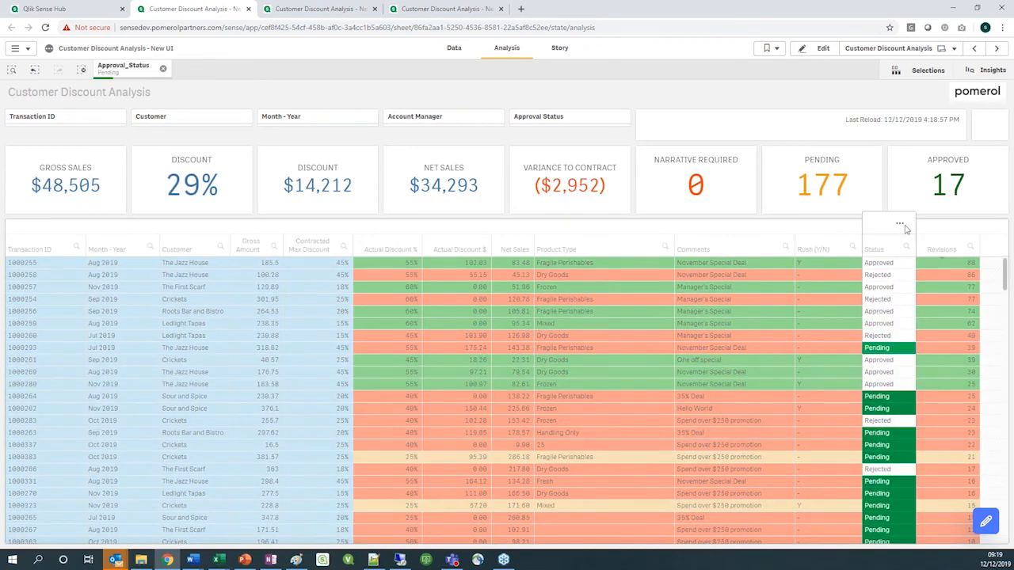
left_click(900, 226)
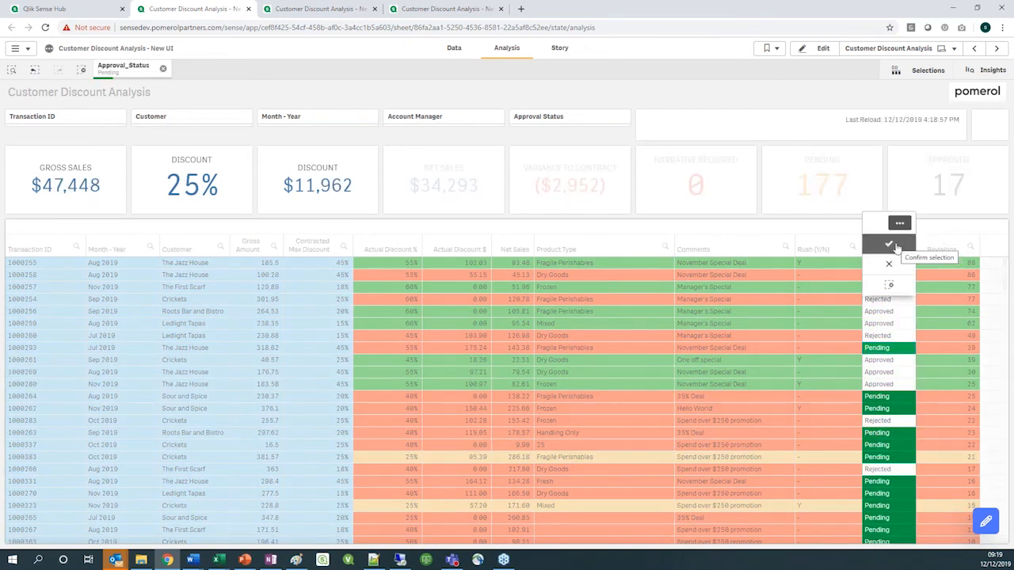
left_click(889, 244)
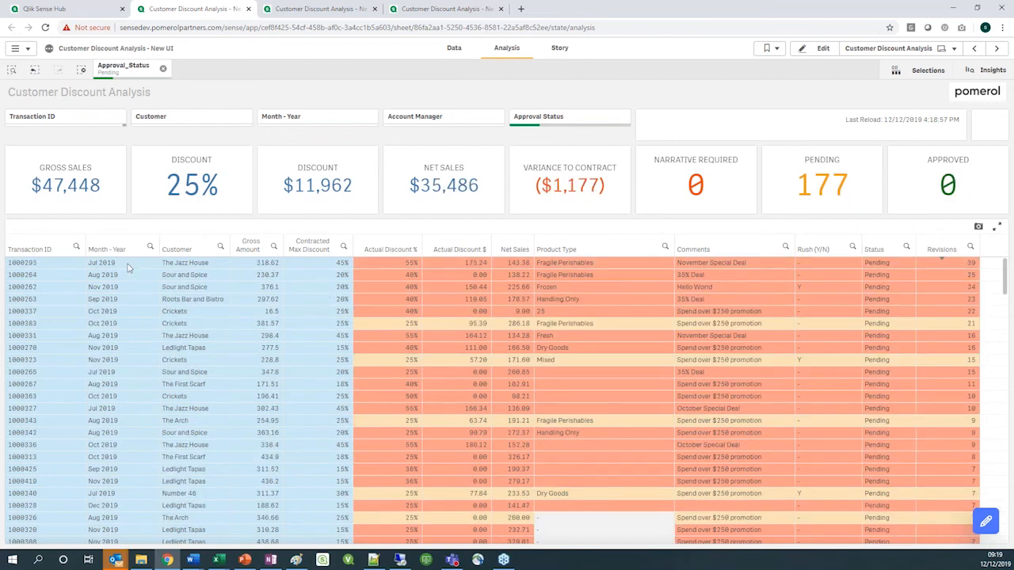
left_click(119, 289)
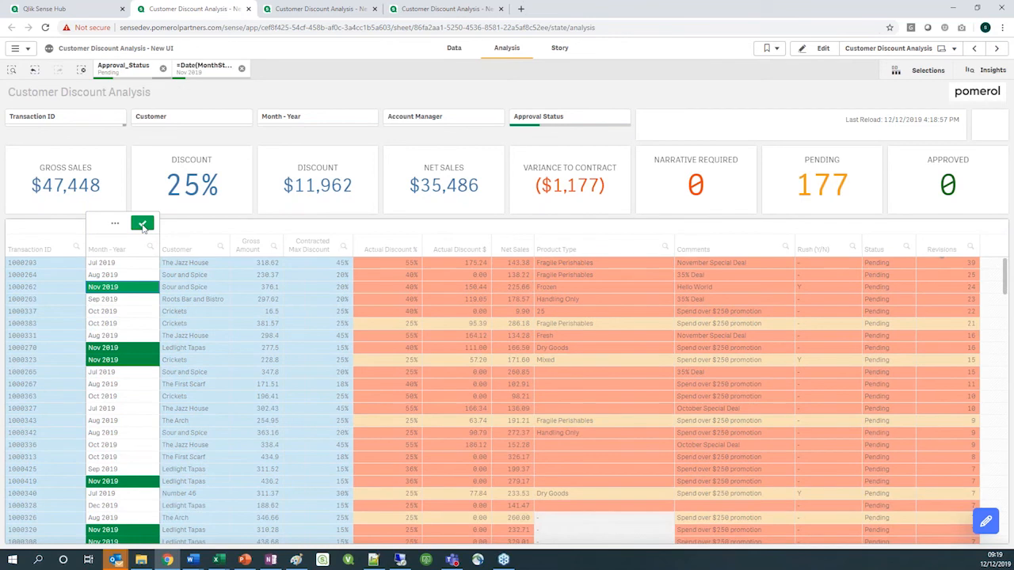
left_click(143, 225)
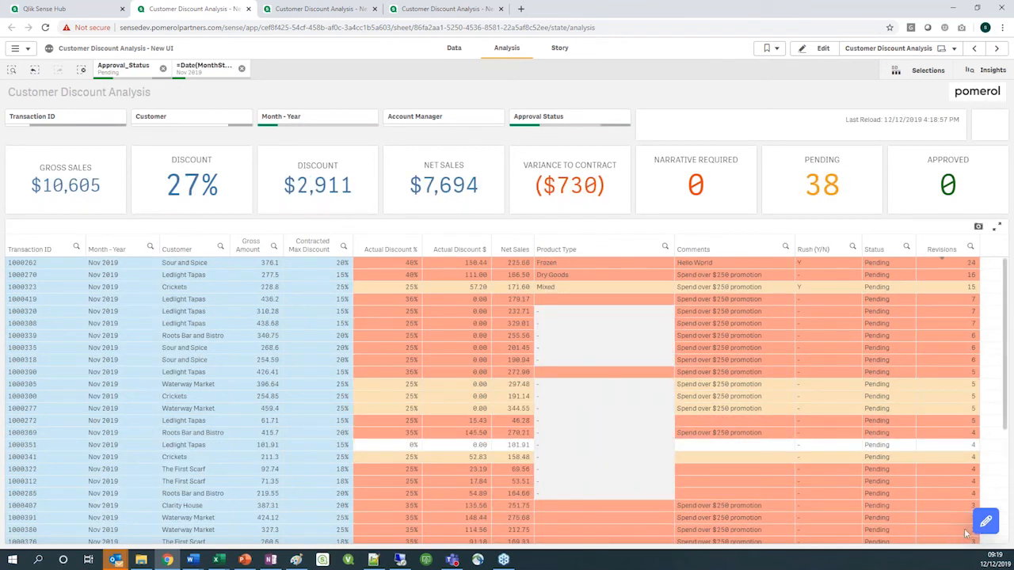
Open the filtered records for editing and set the first one's status to Rejected and the second one's to Approved
left_click(987, 523)
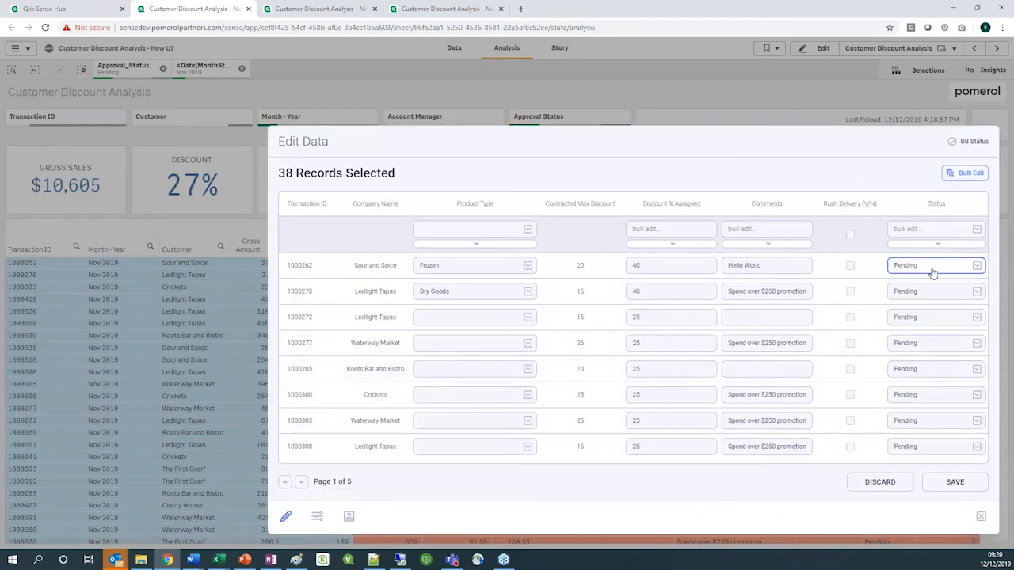
left_click(931, 267)
left_click(922, 308)
left_click(920, 291)
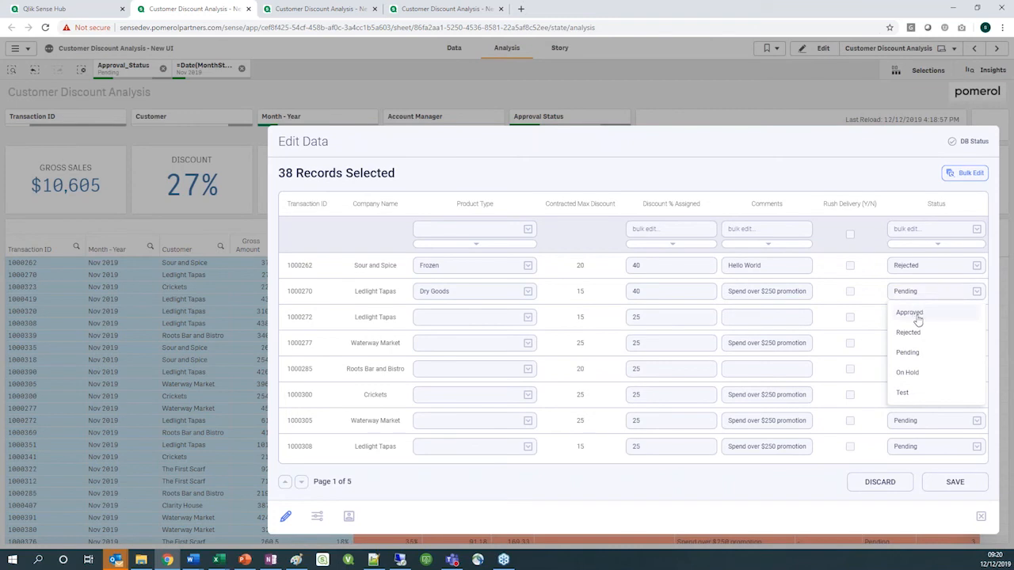
left_click(912, 312)
Replace the first record's comment with "Breaches limit" and save the edited records
triple_click(747, 266)
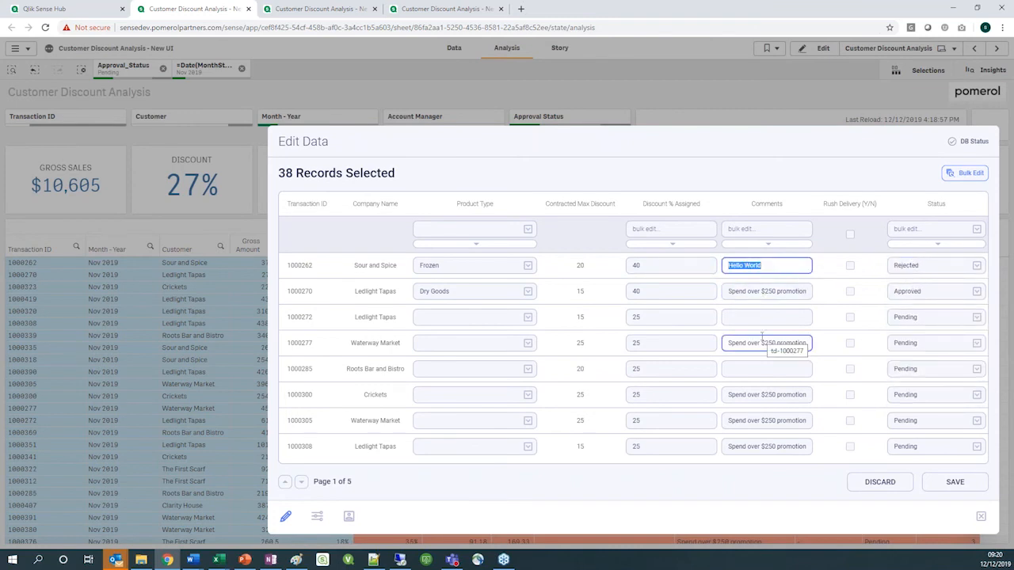
type("Breaches limit")
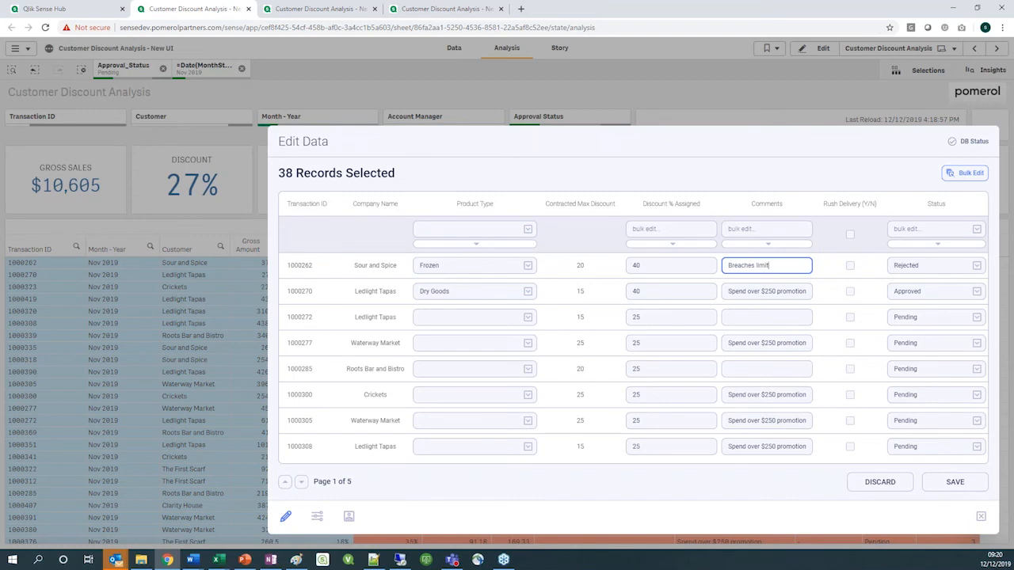
left_click(954, 481)
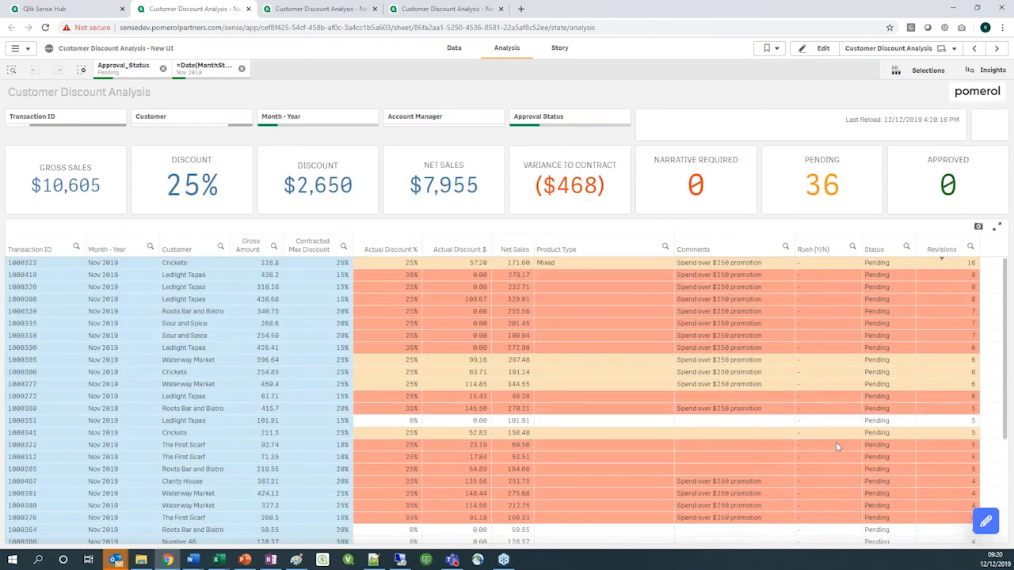
key("alt+Tab")
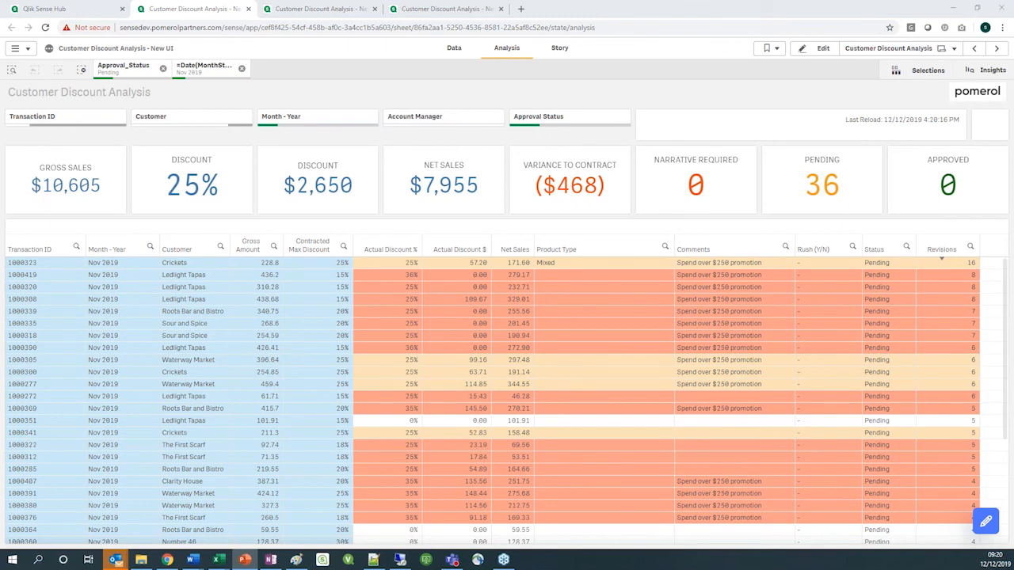
Clear all selections, filter the table to the first nine transaction IDs, and open those records for editing
left_click(82, 69)
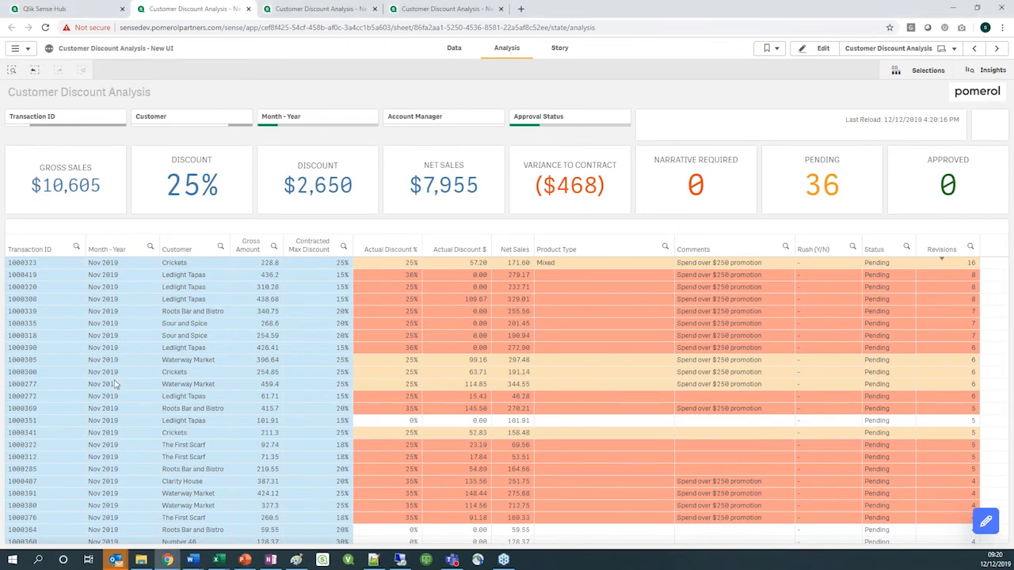
left_click(44, 265)
left_click_drag(47, 364, 49, 356)
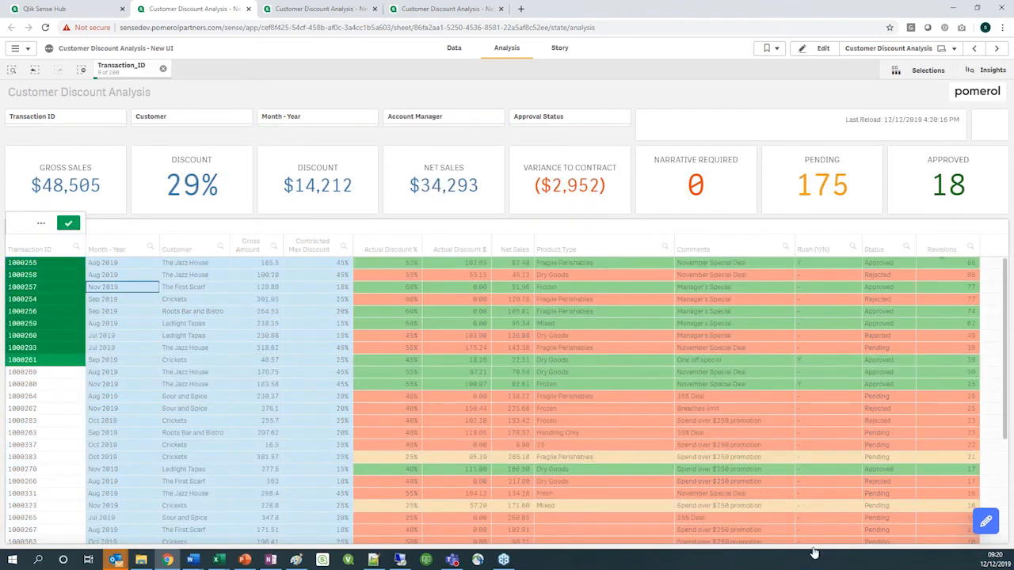
left_click(69, 224)
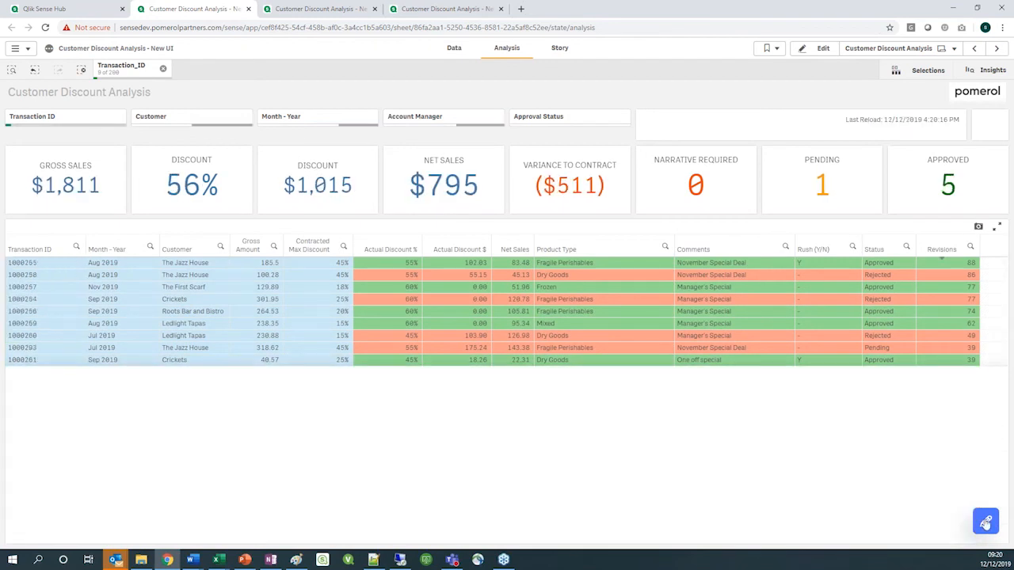
left_click(986, 524)
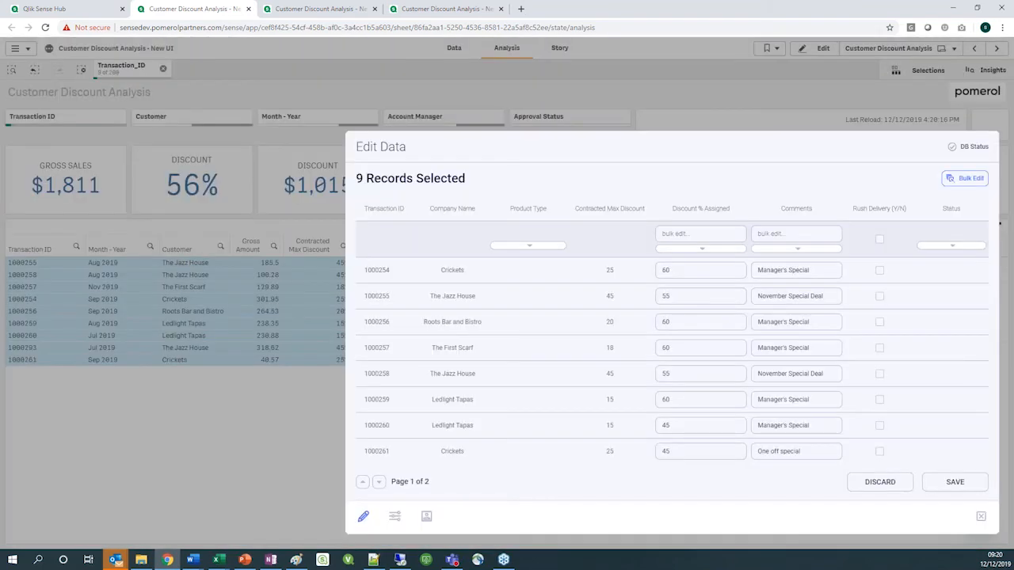
key("alt+Tab")
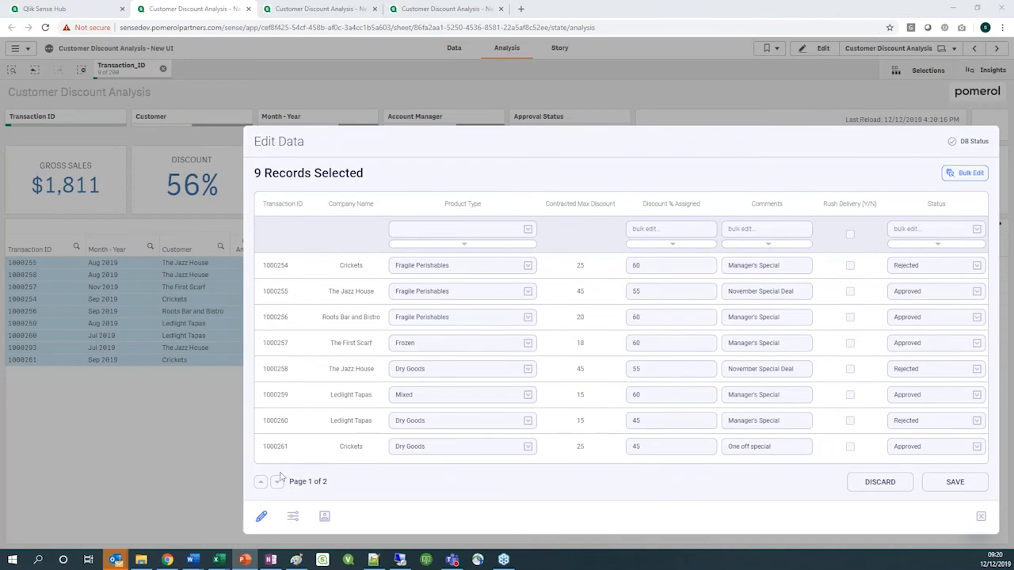
Examine the field settings, including the bulk-change options and the edit types offered for Discount % Assigned
left_click(294, 517)
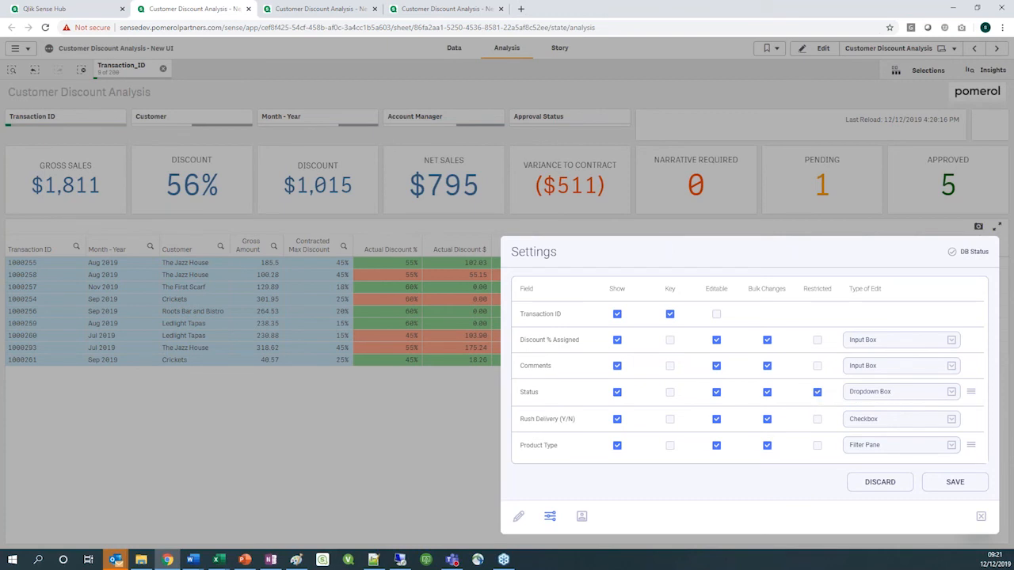
left_click(767, 340)
left_click(768, 342)
left_click(767, 367)
left_click(952, 340)
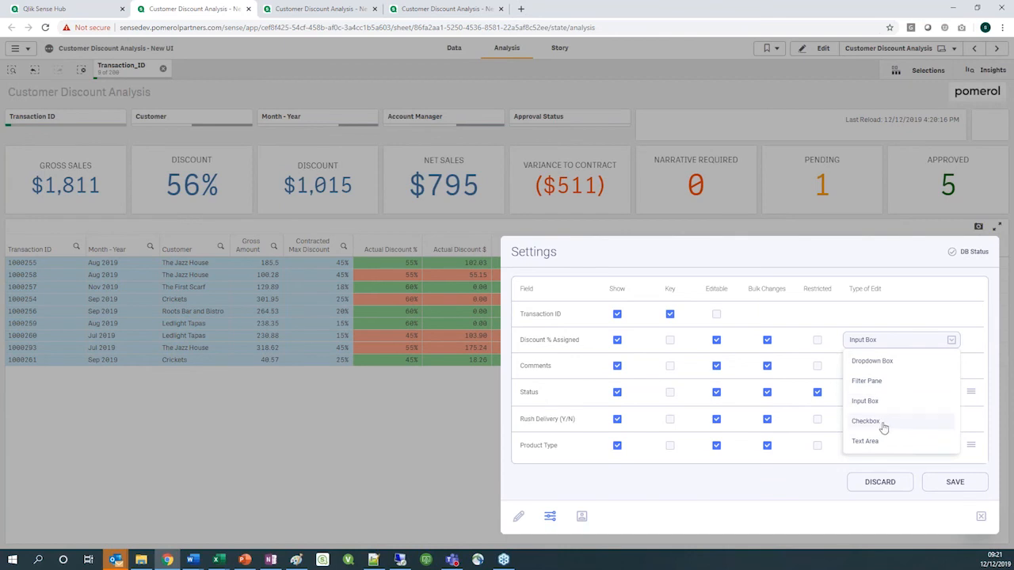
left_click(670, 496)
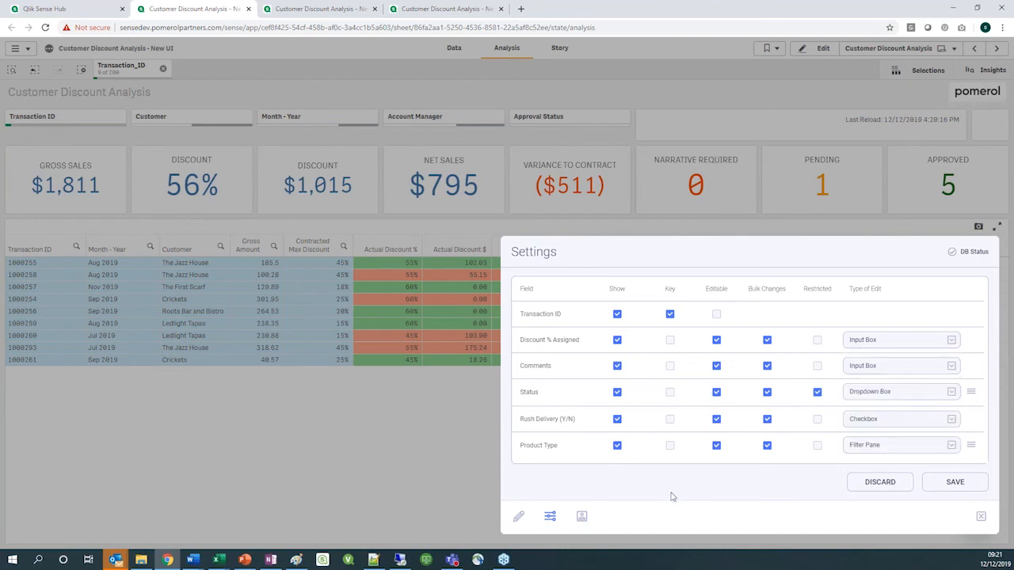
Delete the last listed user in the writeback user management
left_click(581, 518)
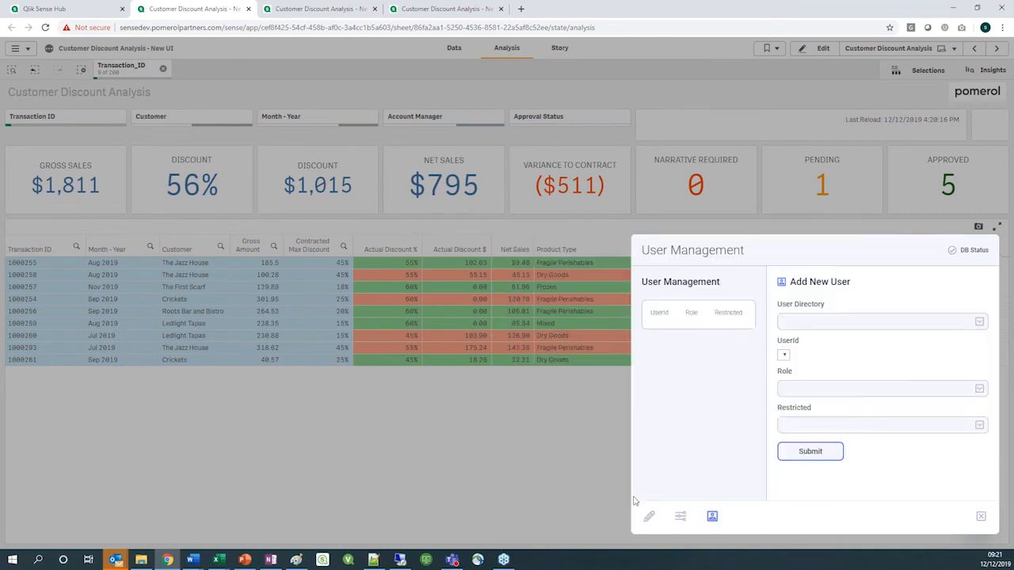
scroll(660, 381, "down", 2)
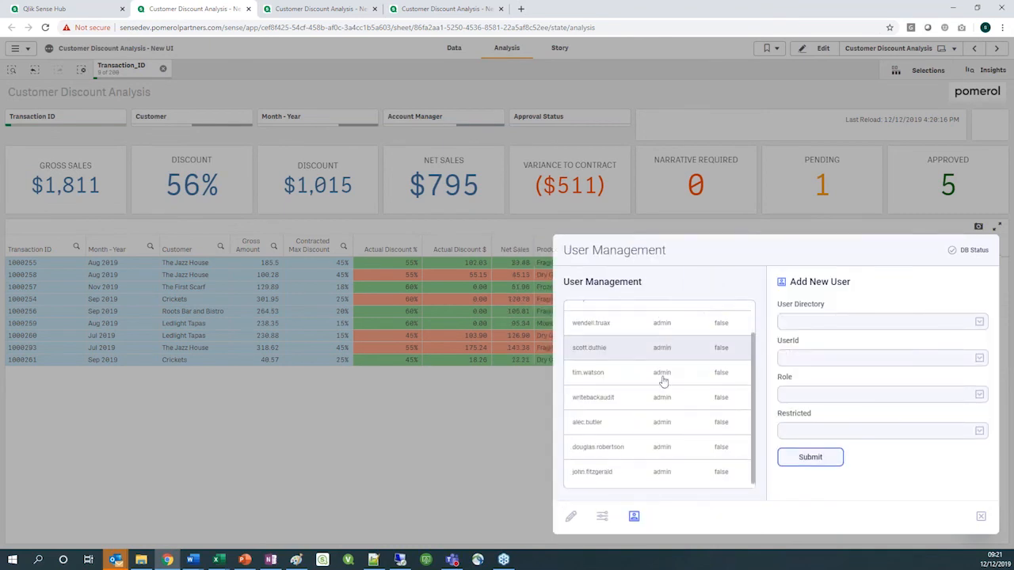
left_click(634, 480)
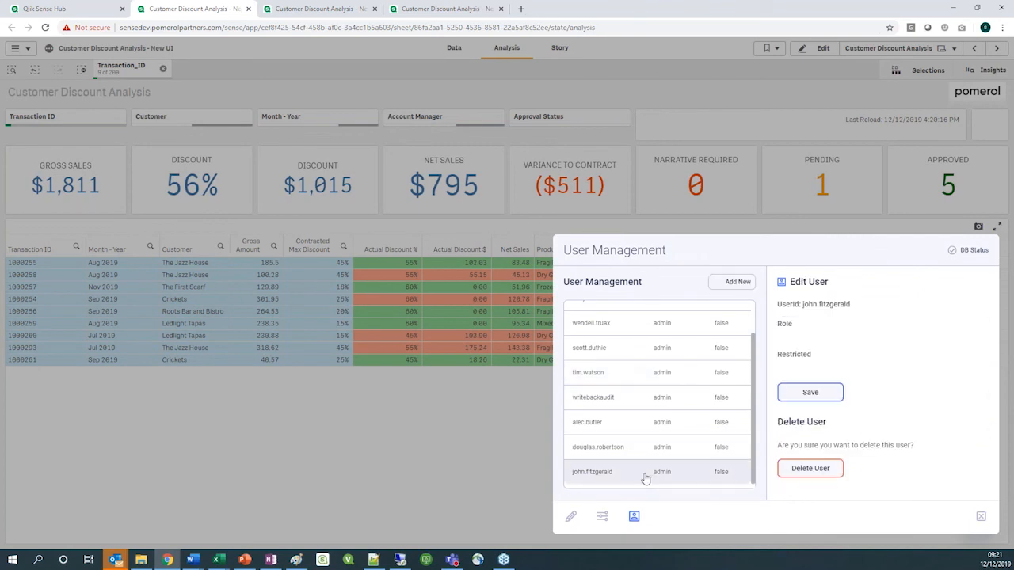
left_click(803, 481)
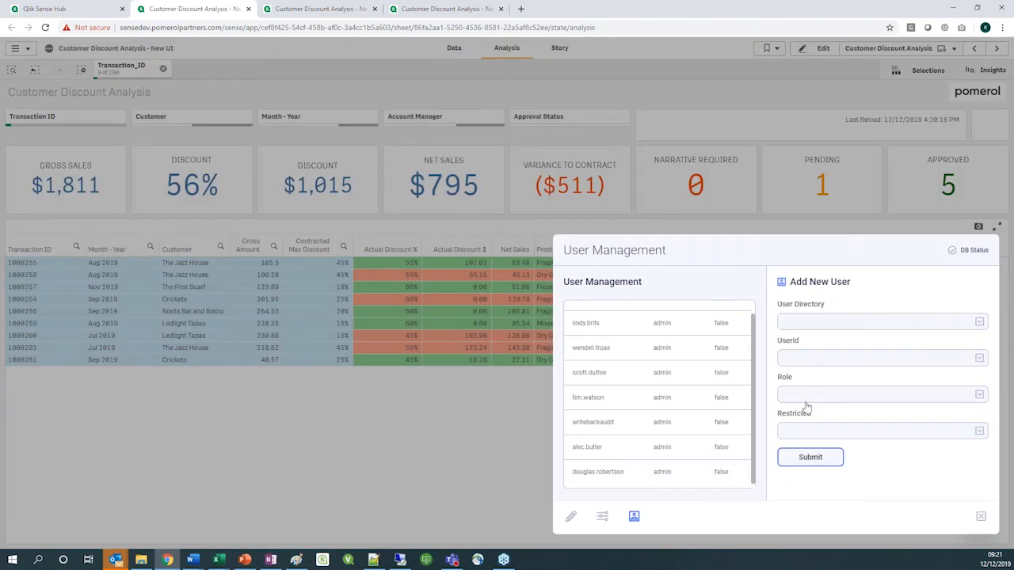
Add the deleted user back from the POMEROL directory with the admin role and Restricted set to false, and close user management
left_click(800, 323)
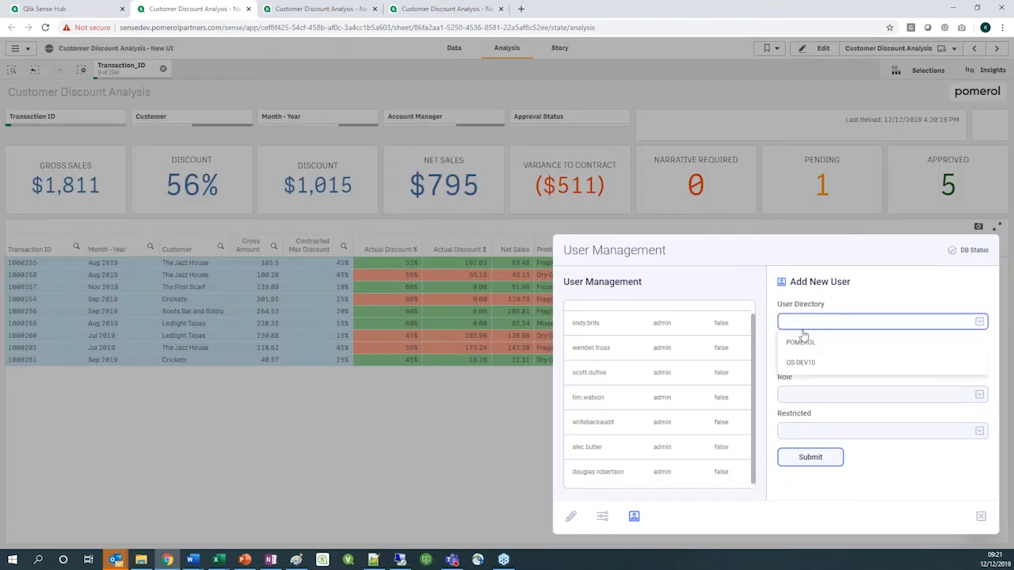
left_click(803, 346)
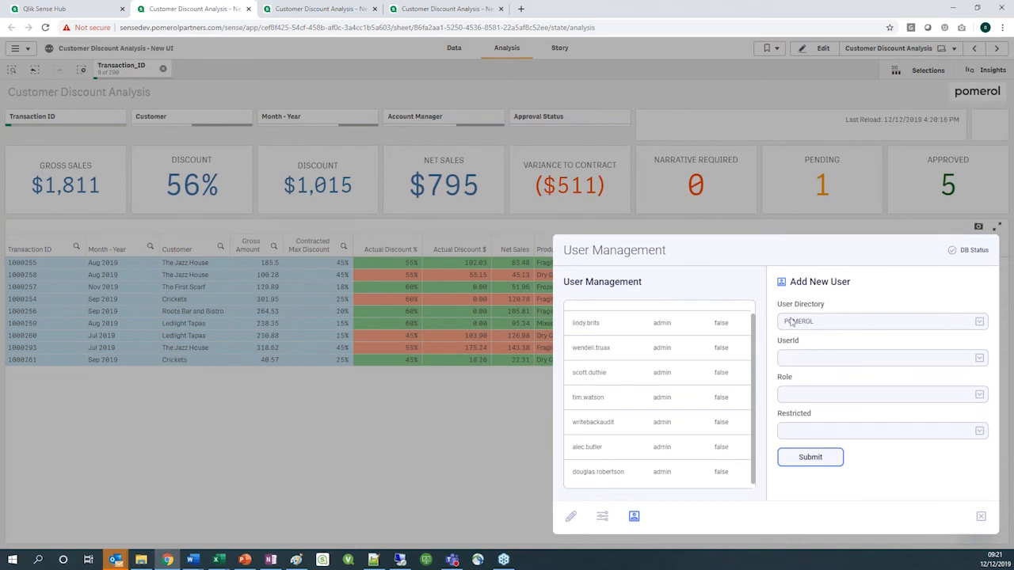
left_click(805, 361)
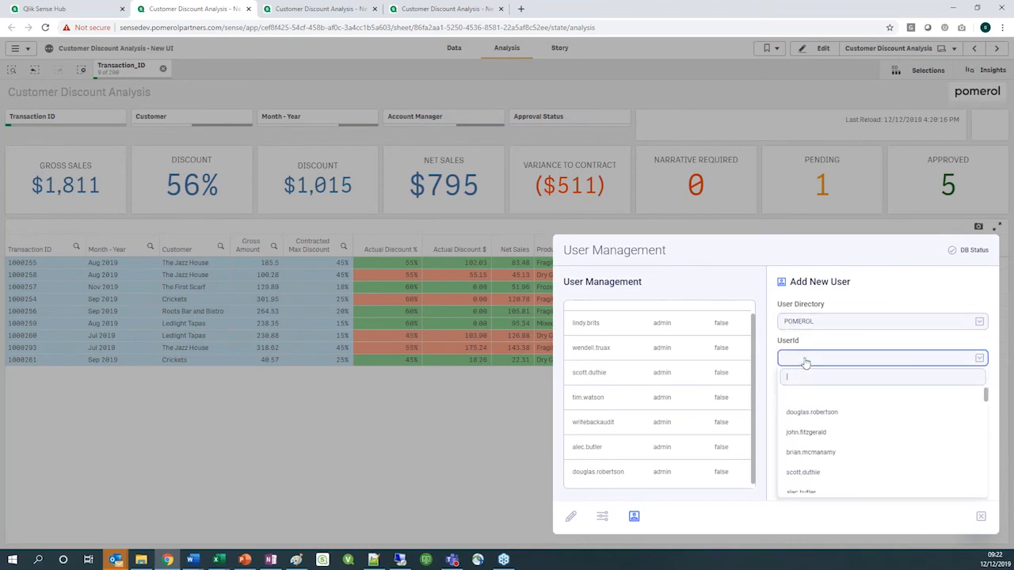
left_click(819, 432)
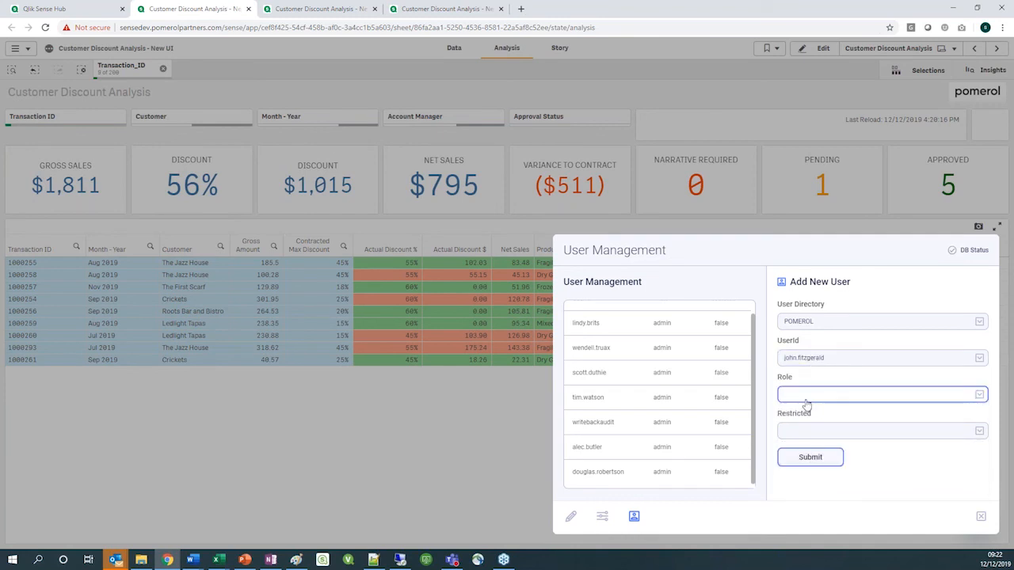
left_click(804, 403)
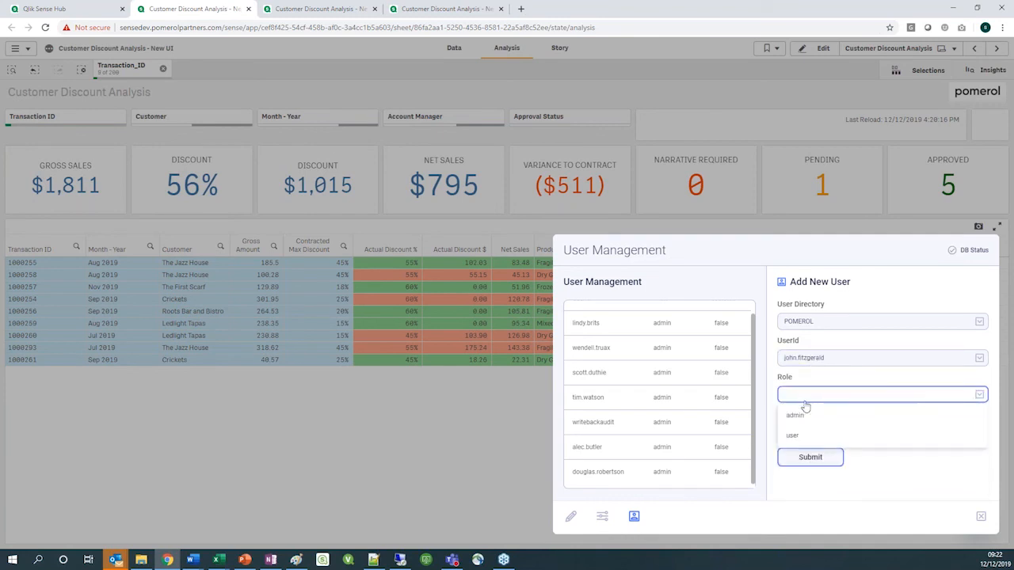
left_click(799, 417)
left_click(803, 428)
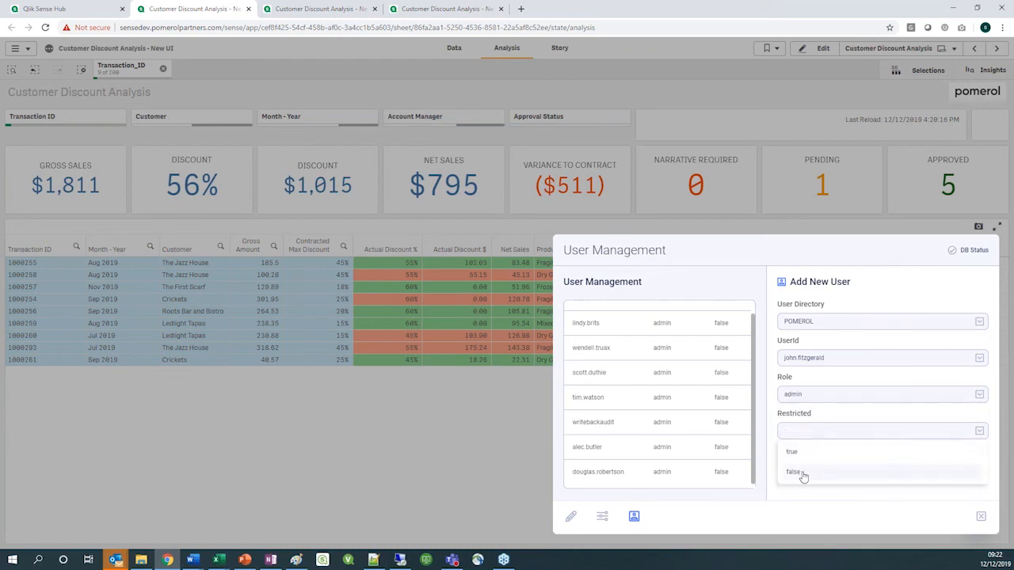
left_click(793, 473)
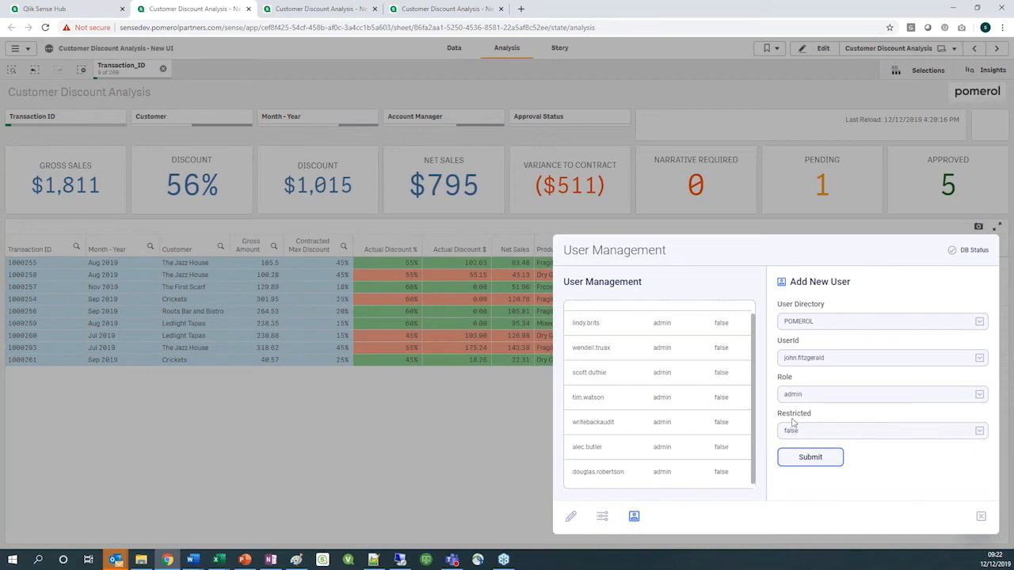
left_click(810, 459)
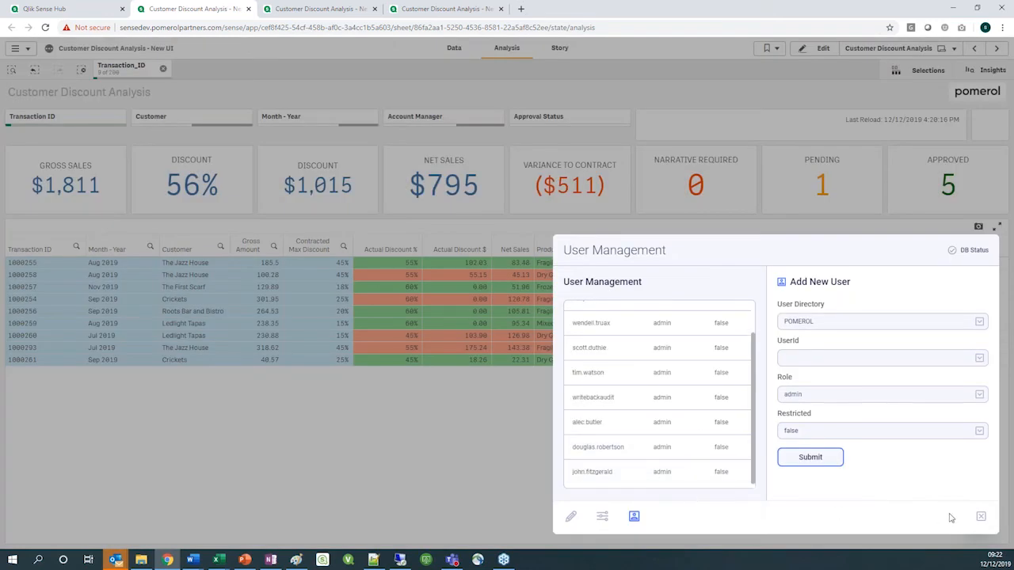
left_click(981, 517)
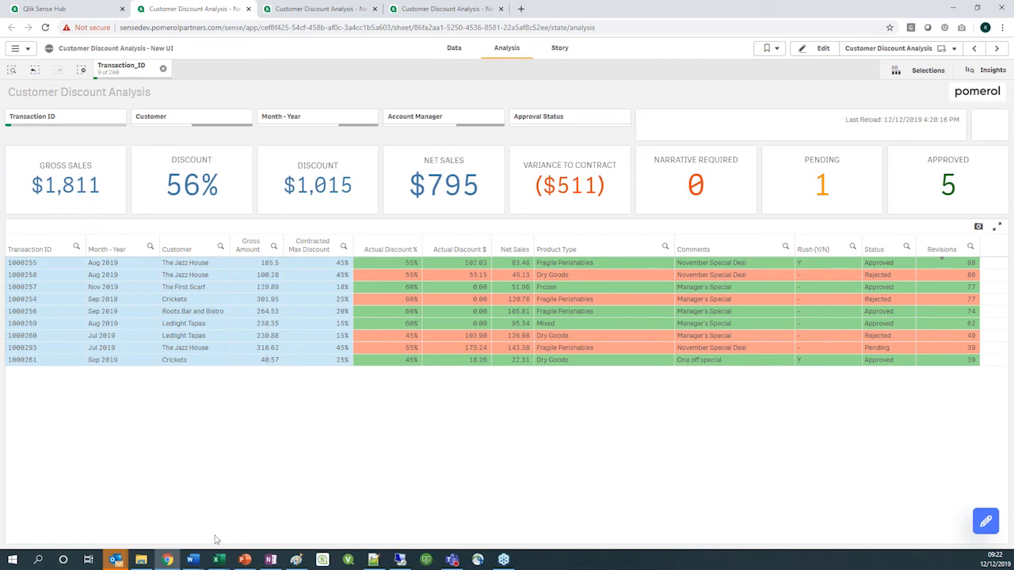
Switch to Writeback SQL Script Wizard.xlsx in Excel and examine the data and history table field names and the Settings Table section
left_click(217, 561)
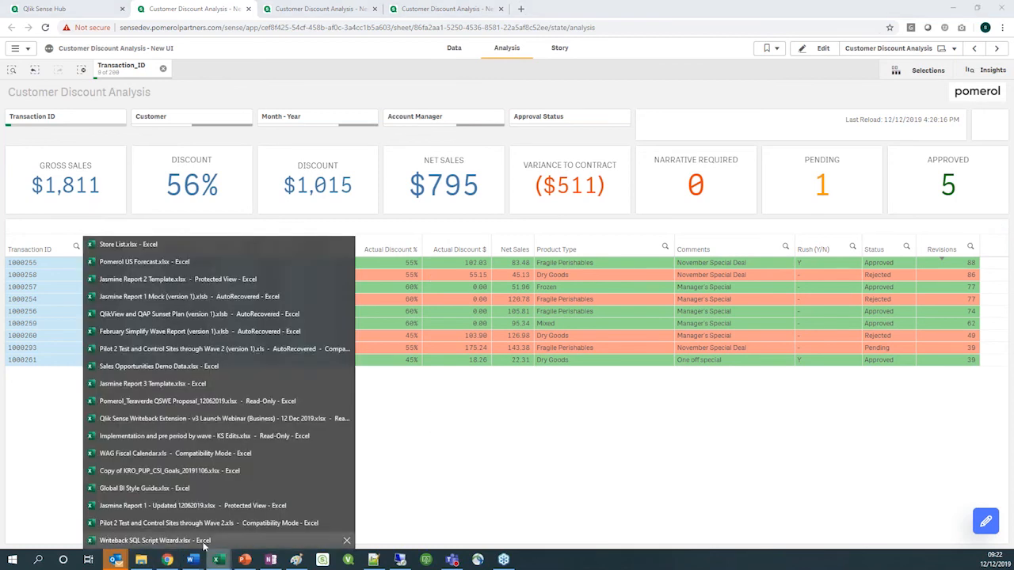
left_click(203, 547)
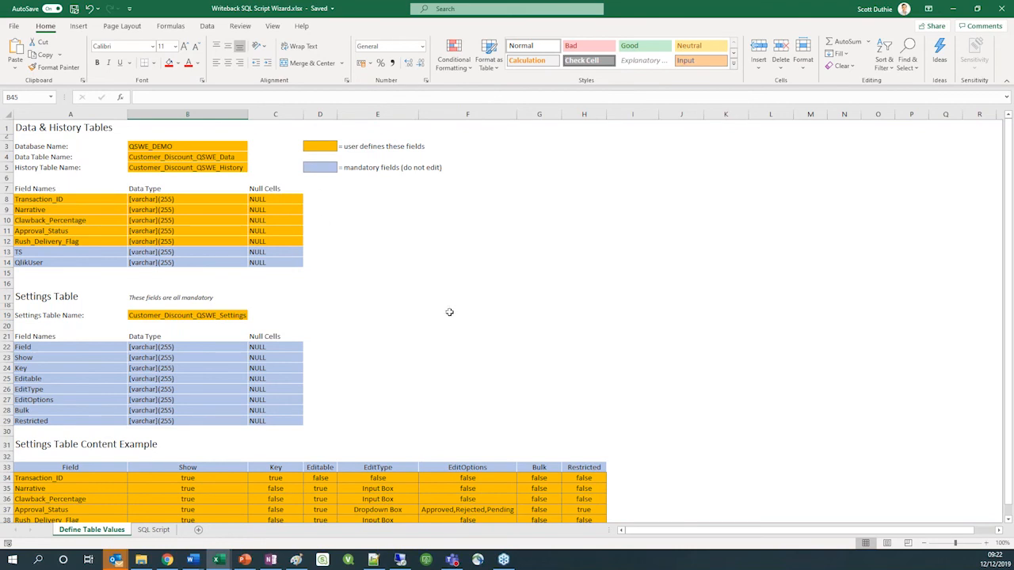
left_click(44, 200)
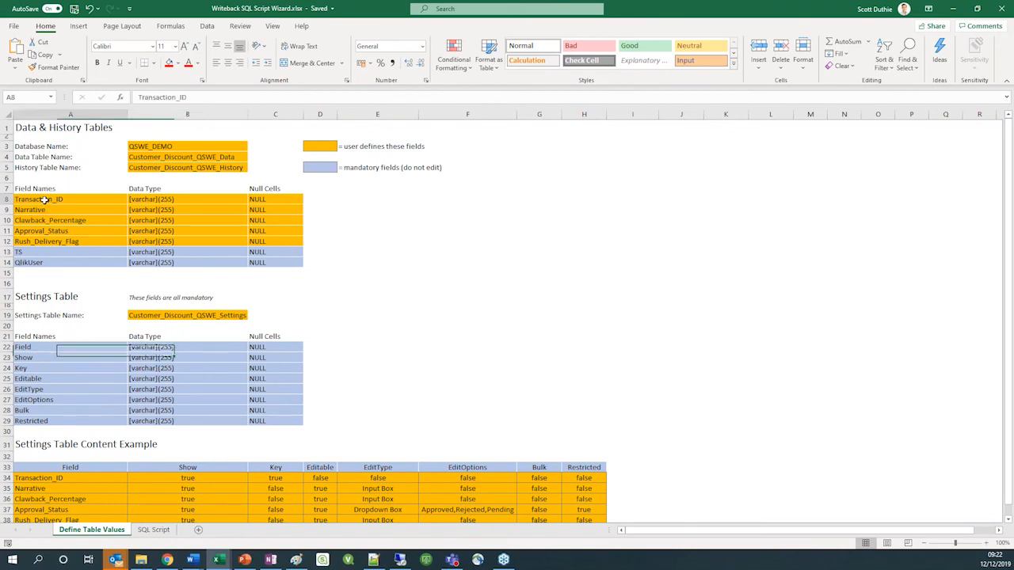
left_click(45, 210)
left_click(45, 221)
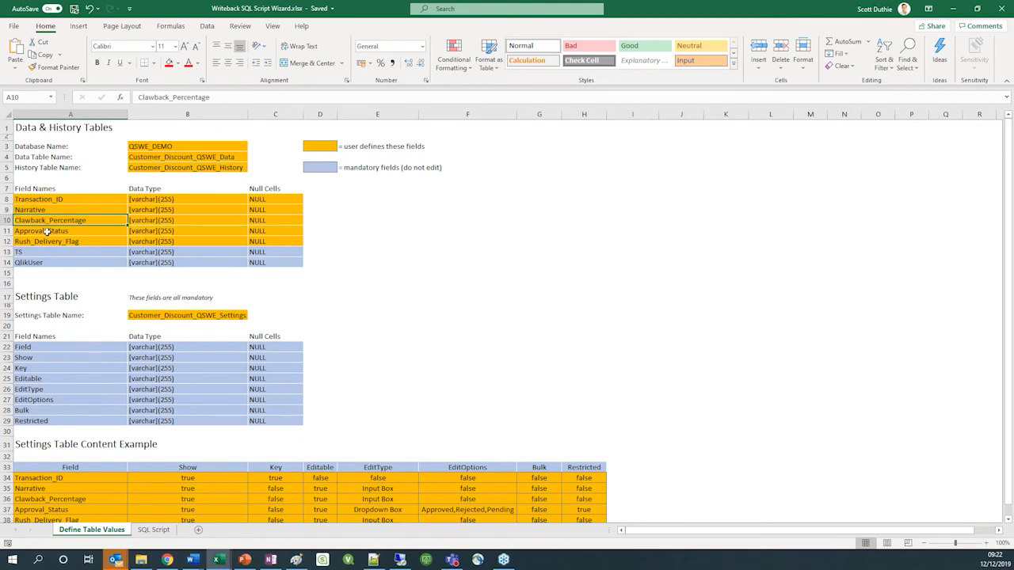
left_click(47, 231)
left_click(47, 242)
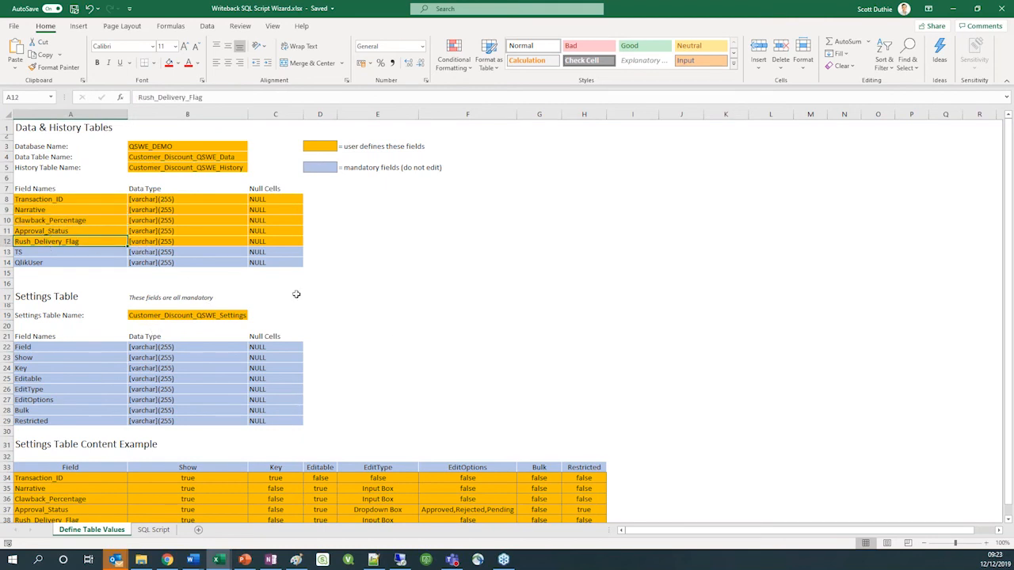
left_click(47, 130)
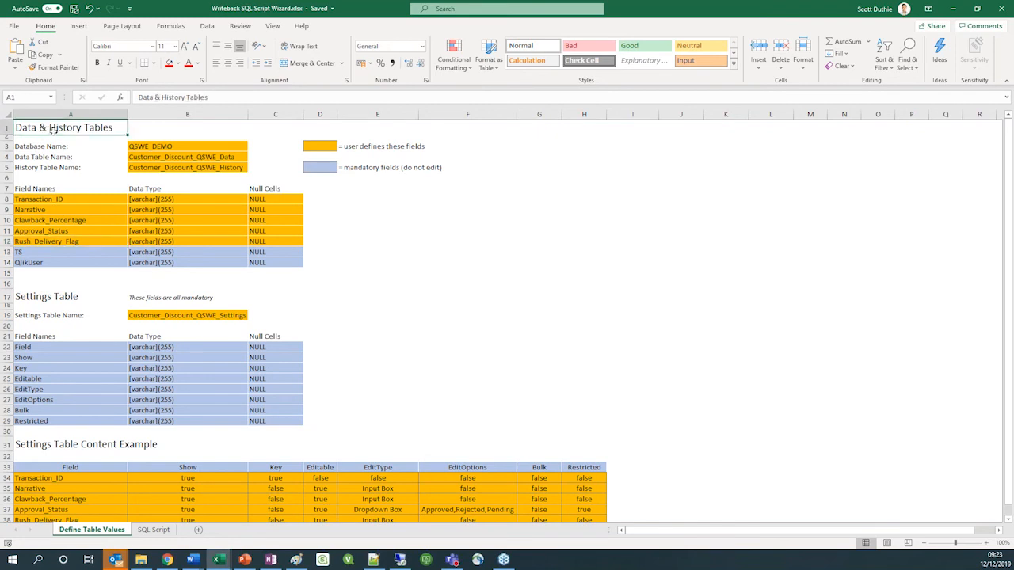
left_click(72, 299)
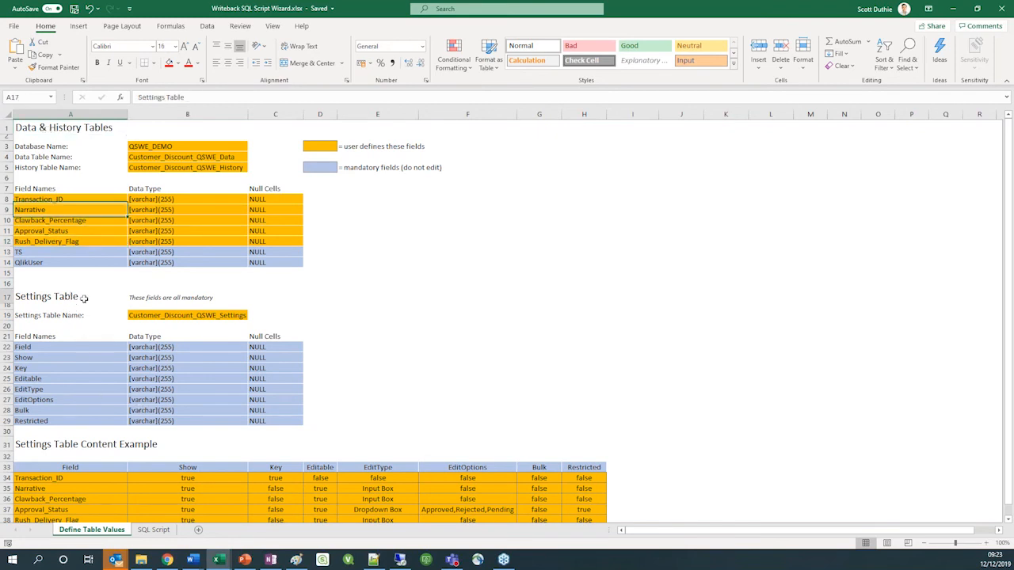
Select the complete create data table script on the SQL Script sheet
left_click(154, 530)
left_click_drag(71, 128, 66, 314)
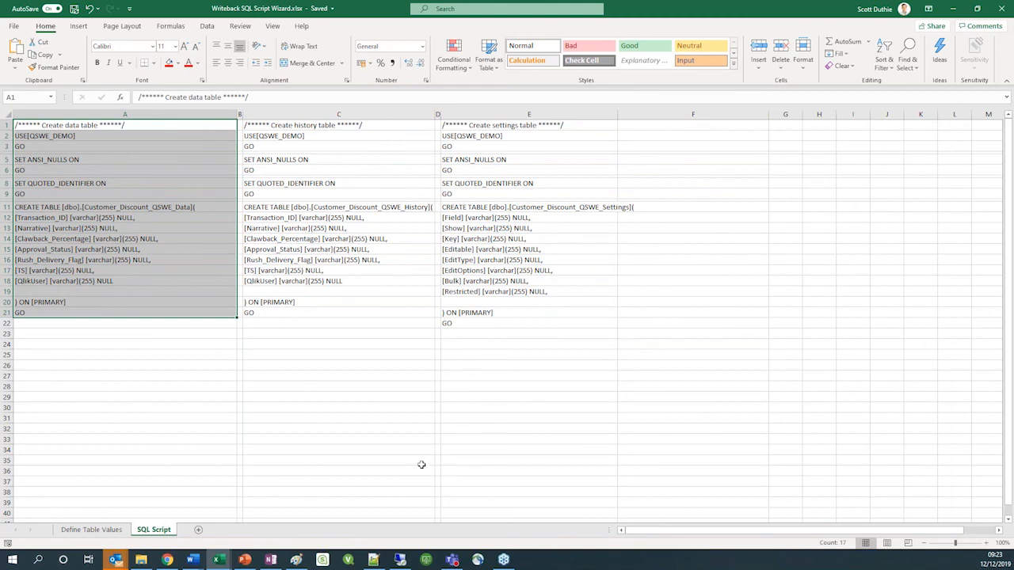
Switch to SQL Server Management Studio and examine the Customer_Discount_QSWE_Data, History and Settings tables listed under the QSWE_DEMO database
left_click(400, 561)
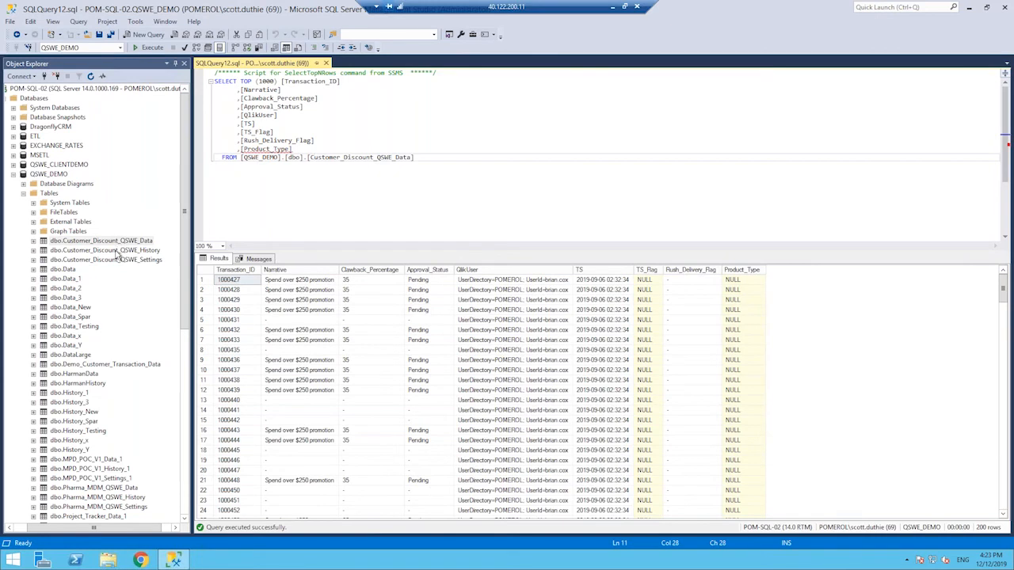
left_click(117, 252)
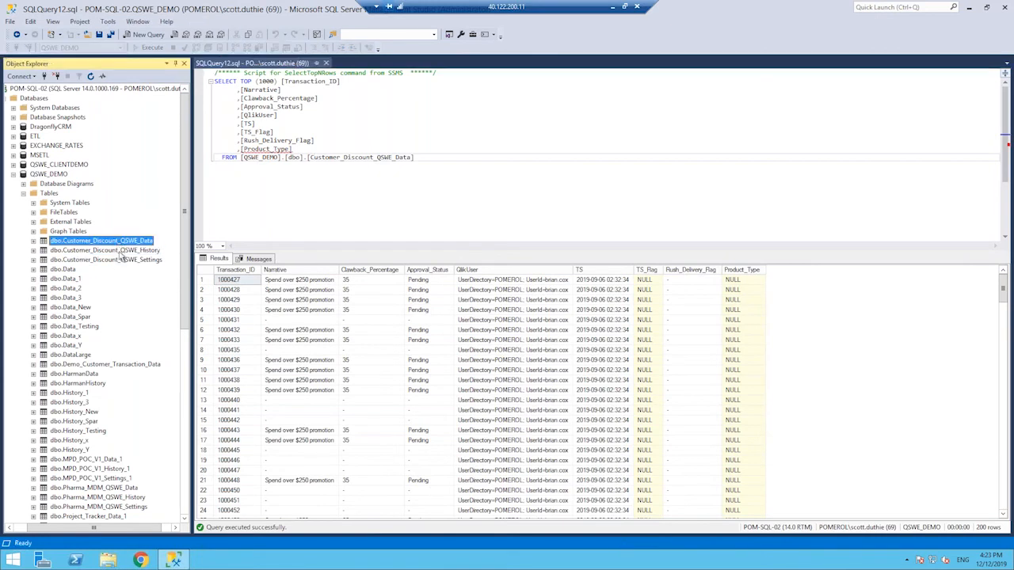
left_click(121, 250)
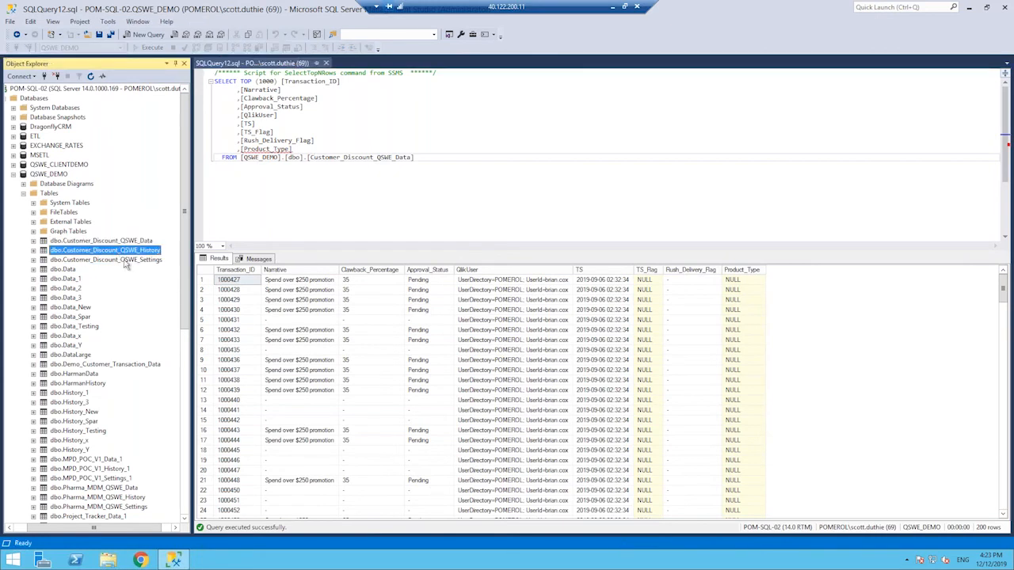
left_click(125, 262)
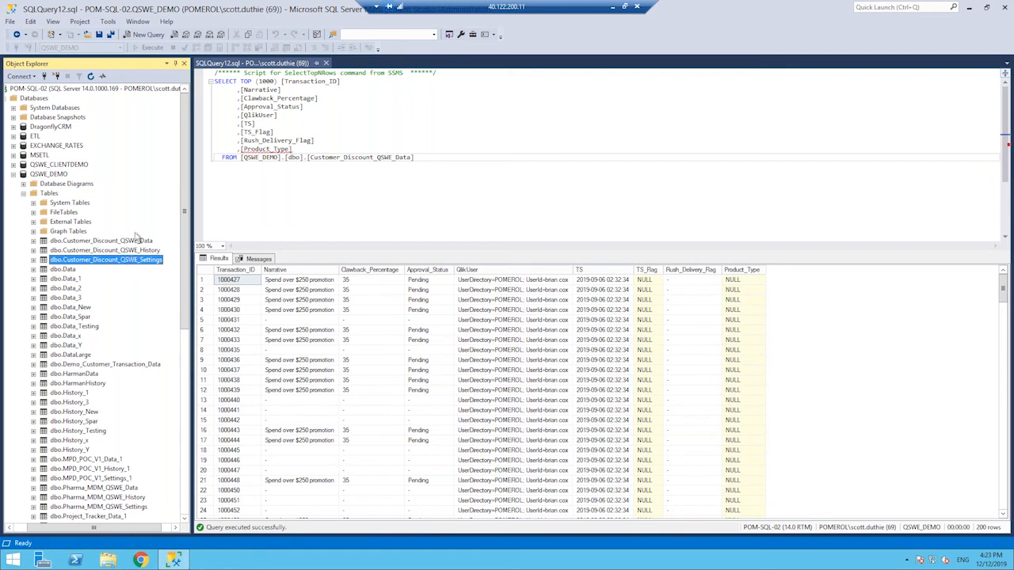
left_click(611, 9)
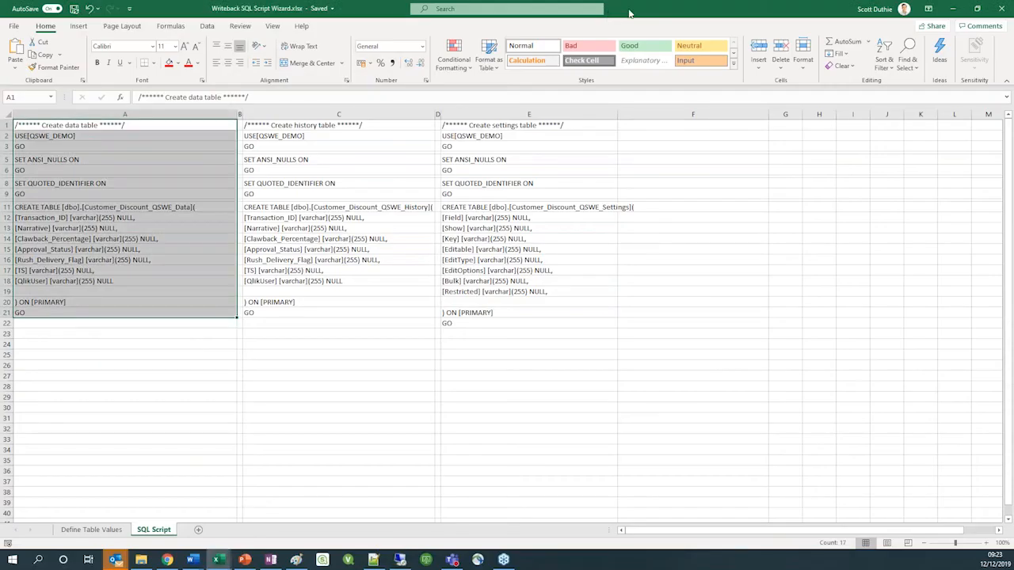
Return to the Customer Discount Analysis sheet in Qlik Sense and open the writeback Edit Data window for the selected records
left_click(953, 10)
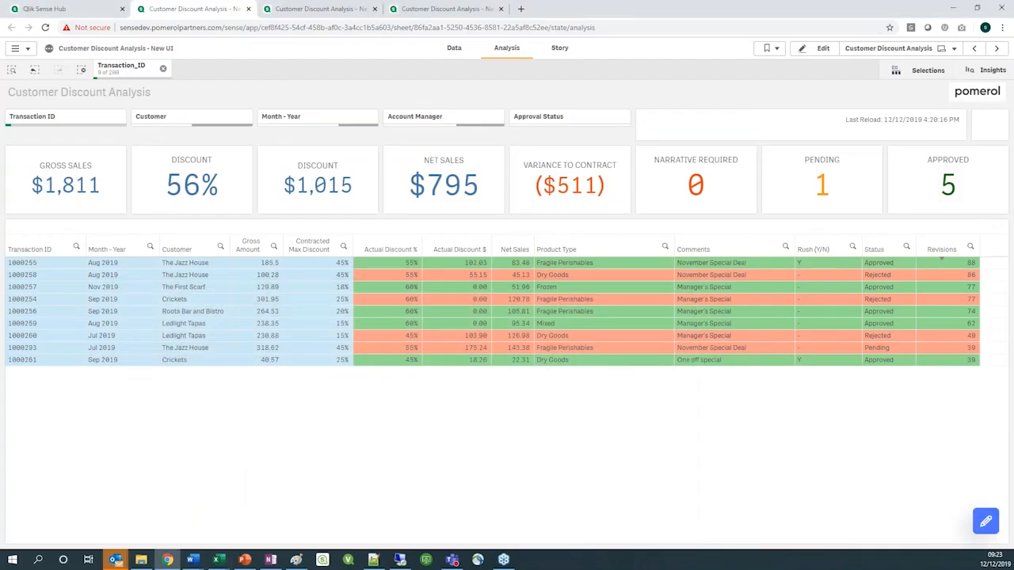
left_click(244, 560)
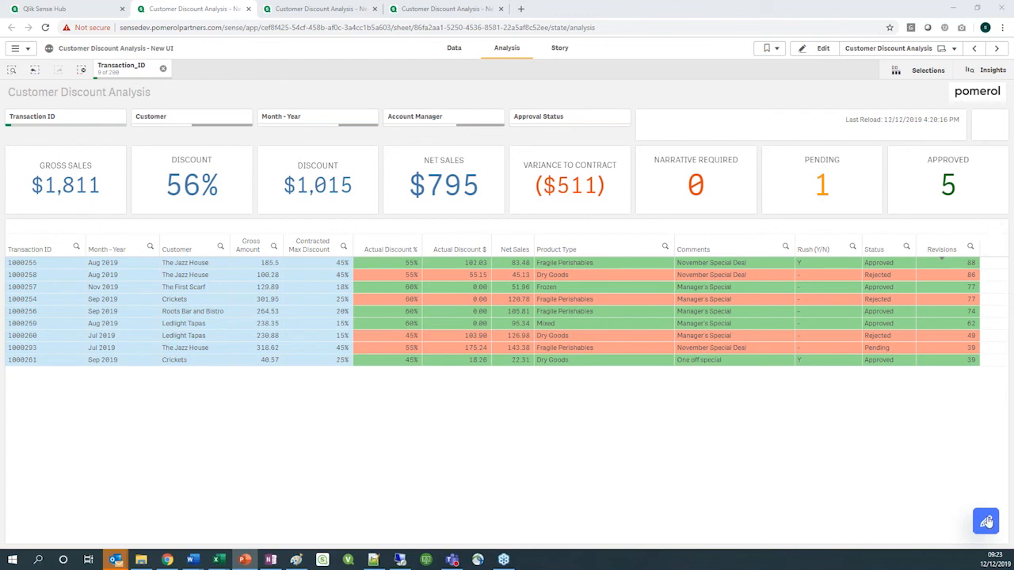
left_click(986, 522)
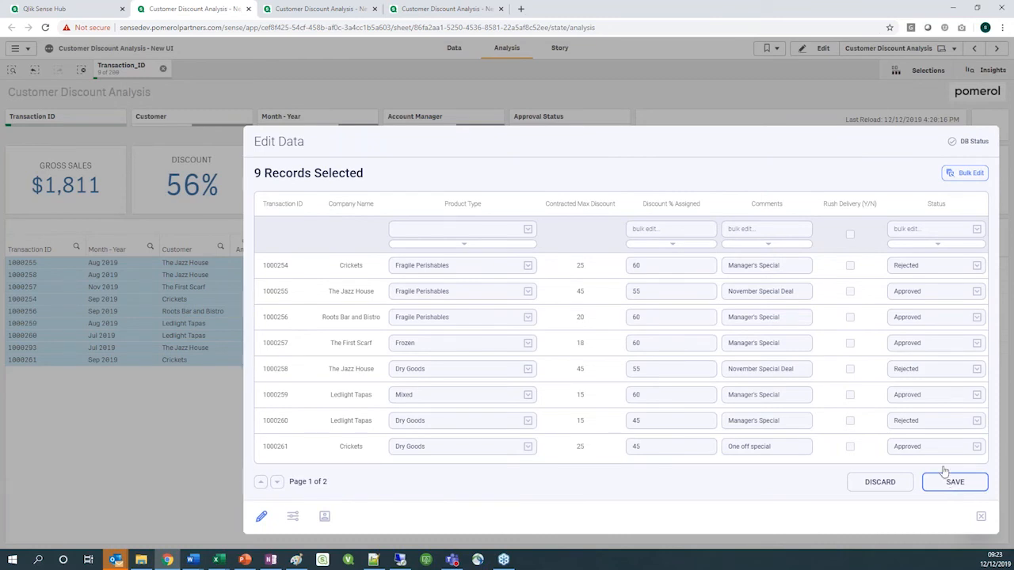
View the Load Transaction Data script in the data load editor and highlight the first lines of the WRITEBACK_DB SQL SELECT
left_click(314, 10)
scroll(366, 373, "down", 5)
scroll(368, 374, "down", 3)
left_click_drag(161, 290, 253, 317)
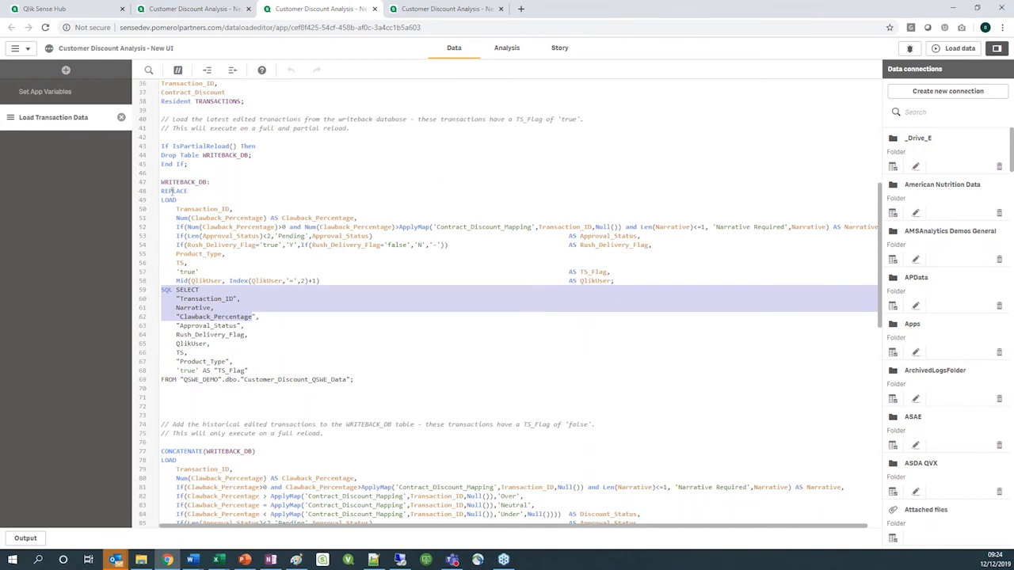
Examine the IsPartialReload condition, the REPLACE prefix and the complete WRITEBACK_DB load block in the script
double_click(171, 191)
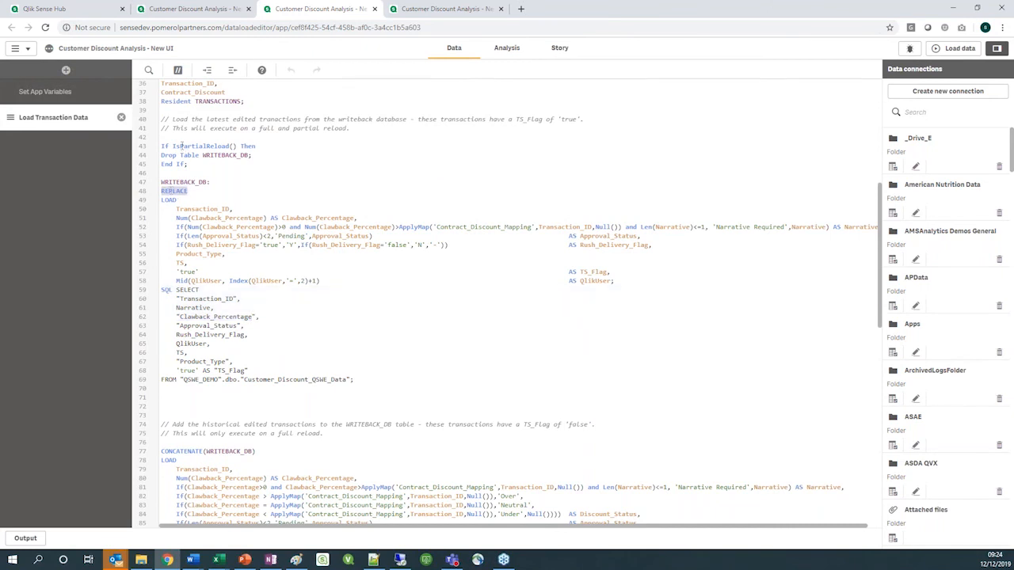
double_click(181, 146)
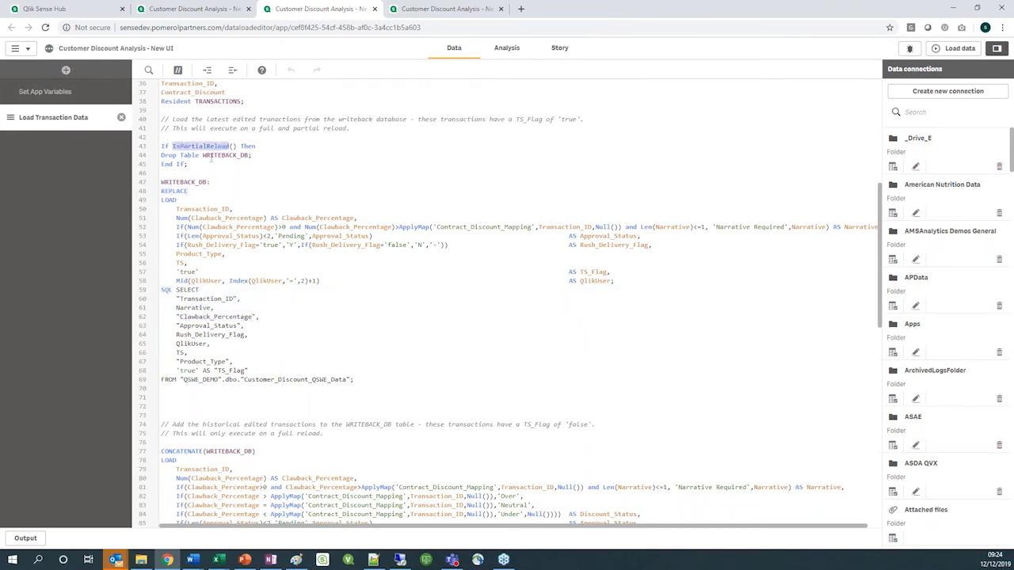
double_click(176, 191)
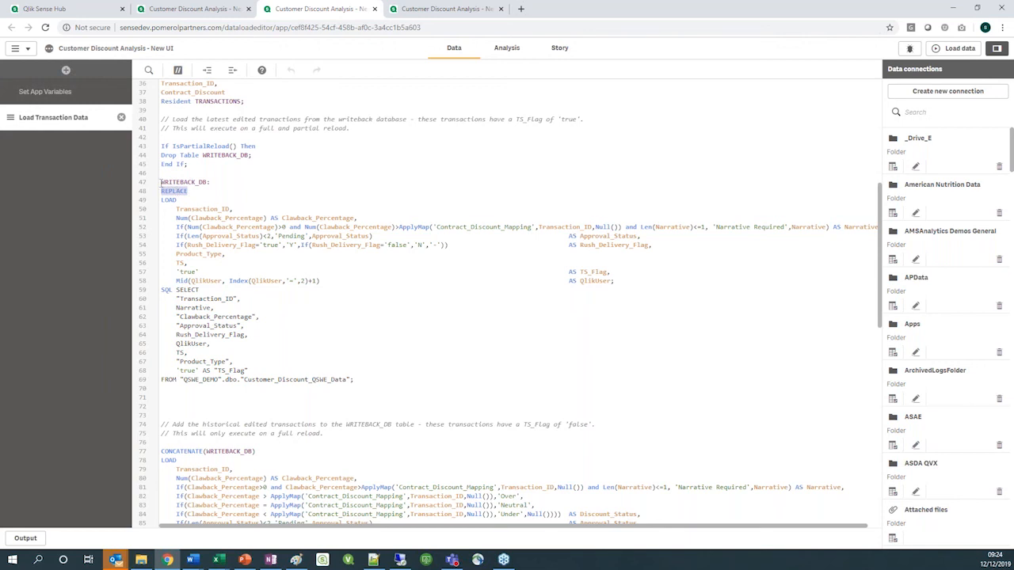
left_click_drag(163, 182, 356, 379)
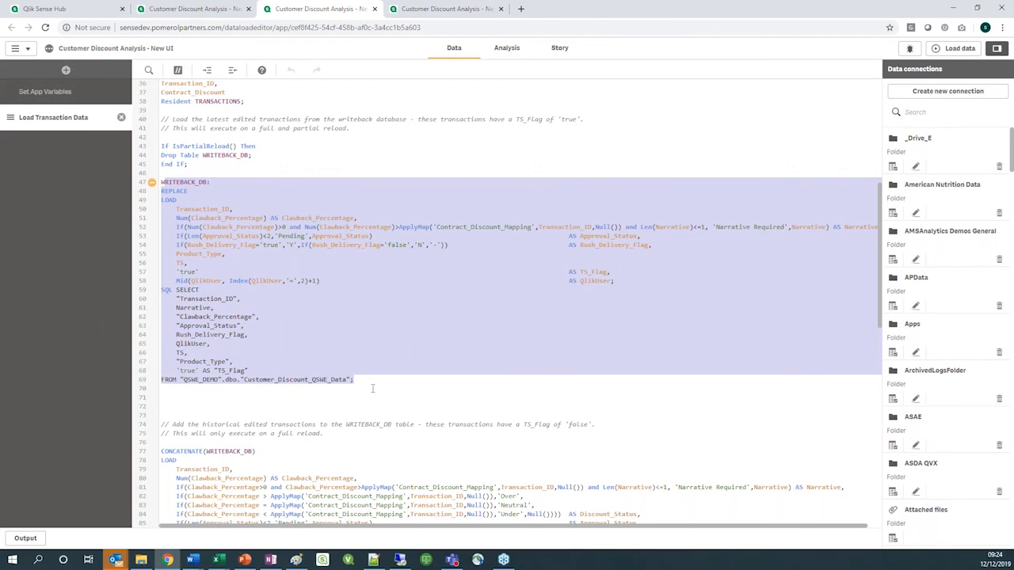
left_click(373, 389)
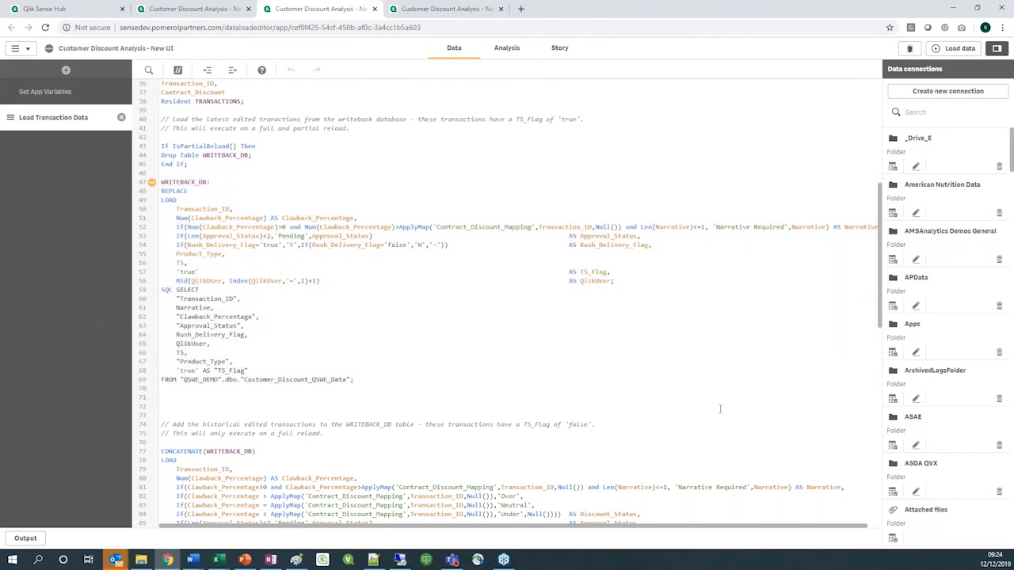
Close Edit Data on the analysis sheet, put the sheet in edit mode and view the writeback extension's dimensions
left_click(204, 11)
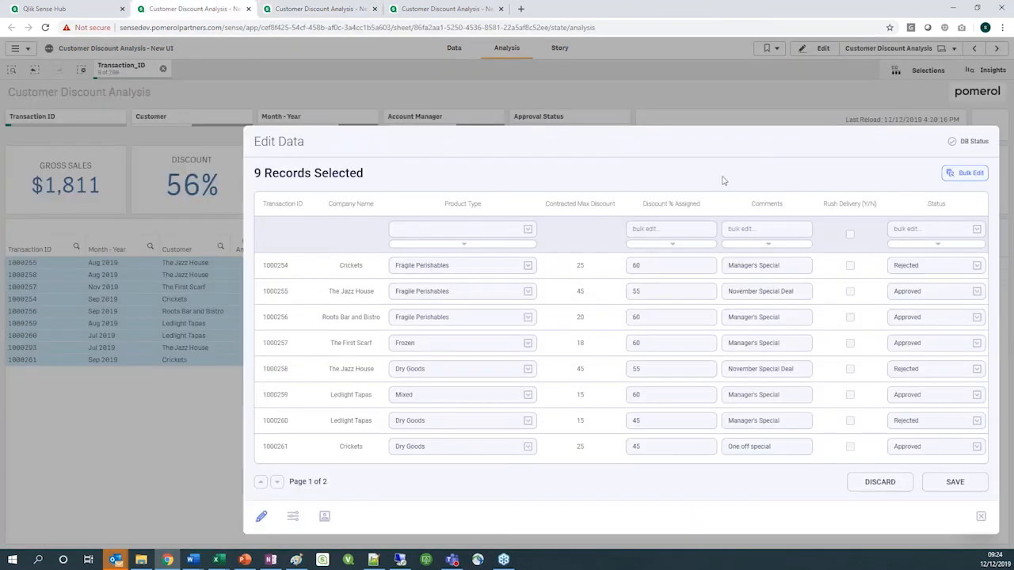
left_click(981, 519)
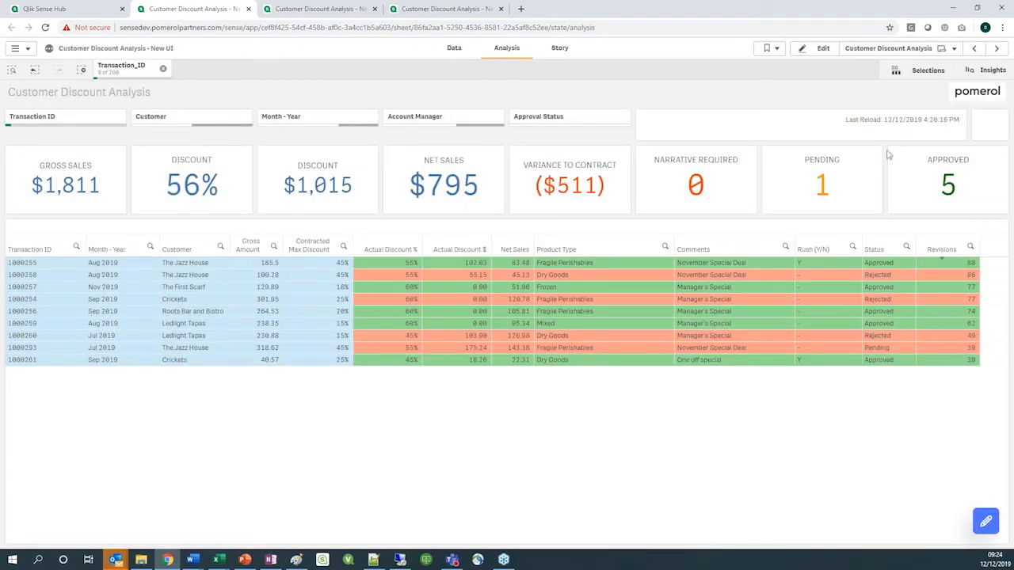
left_click(823, 48)
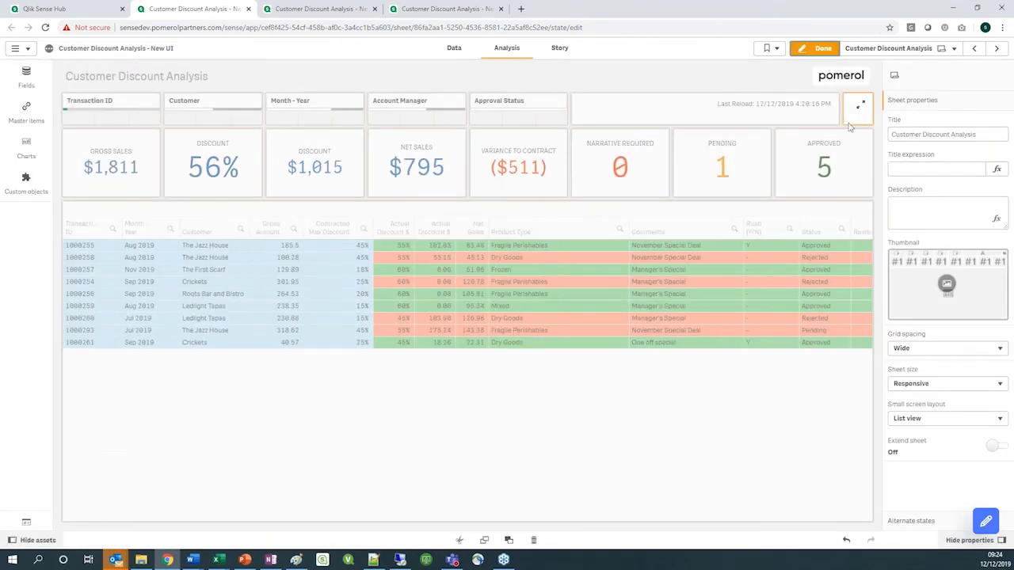
left_click(850, 126)
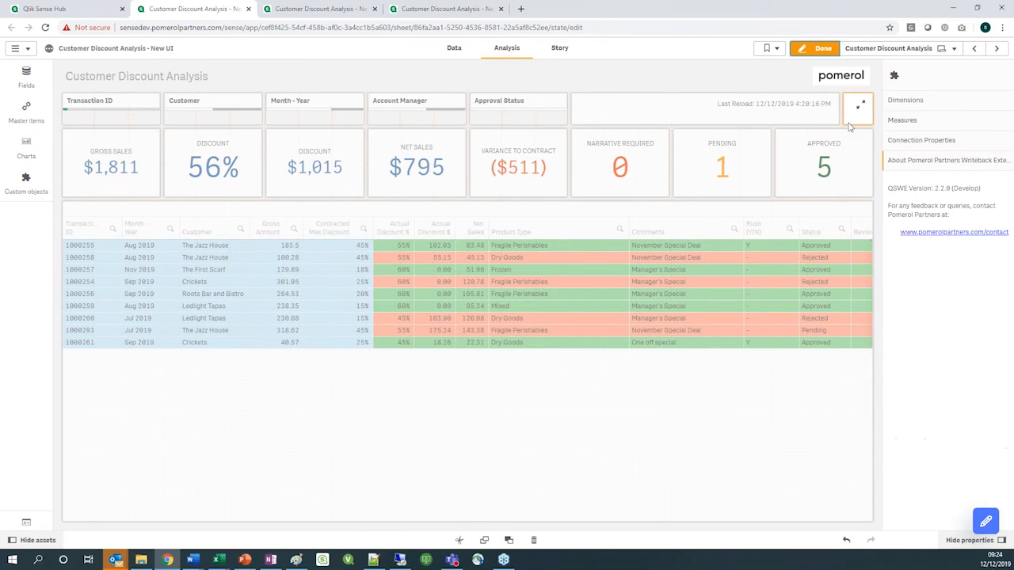
left_click(914, 103)
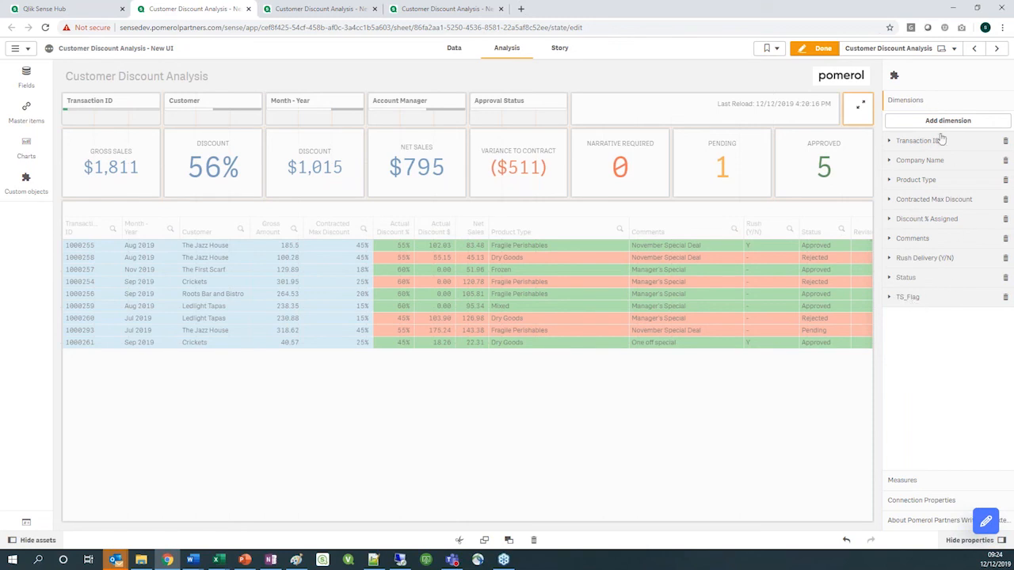
Examine the writeback extension's connection properties, highlighting the Data Table, Settings Table and API URL values
left_click(921, 500)
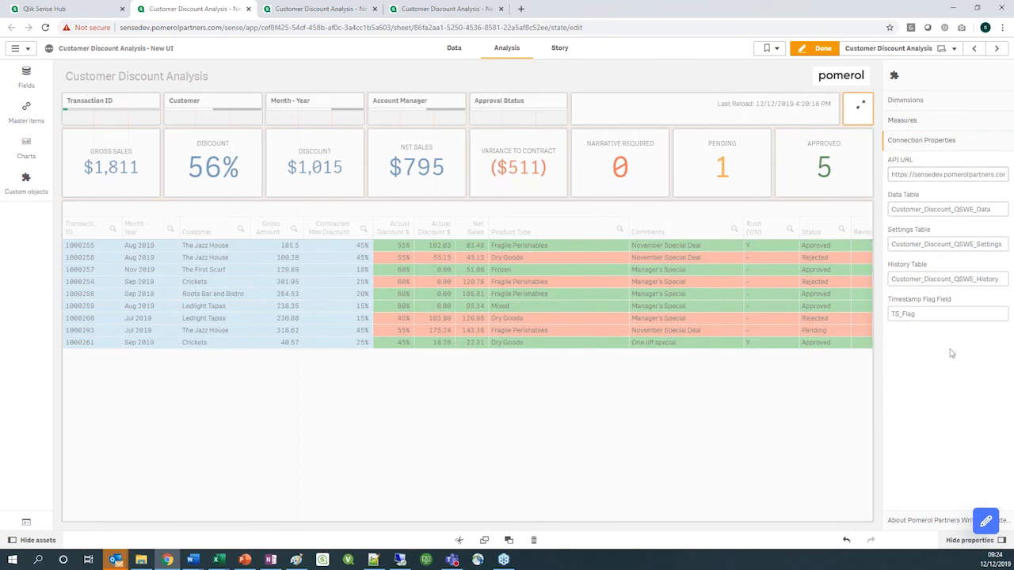
left_click_drag(893, 209, 994, 210)
left_click_drag(893, 246, 1003, 245)
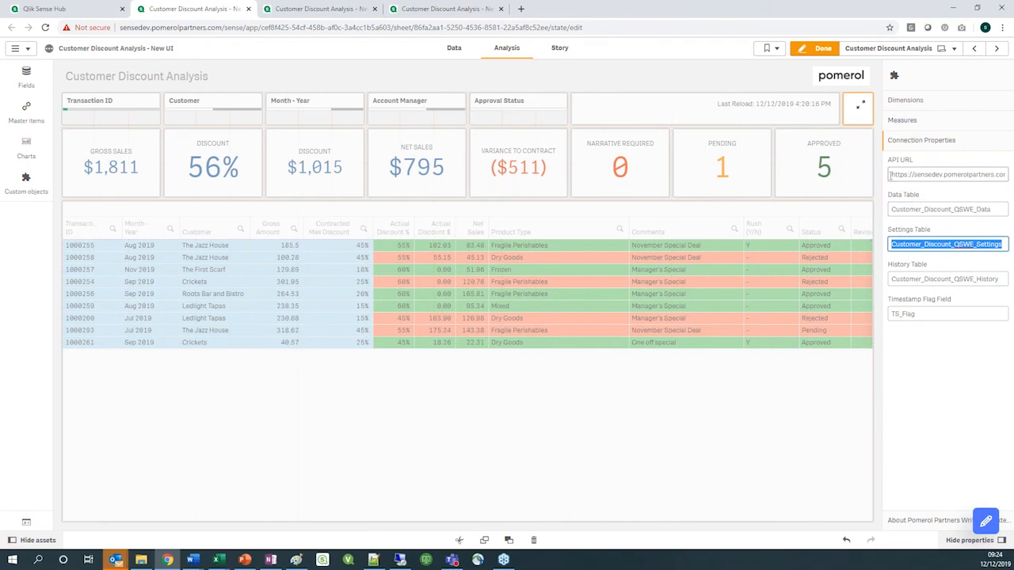
left_click_drag(891, 176, 1008, 181)
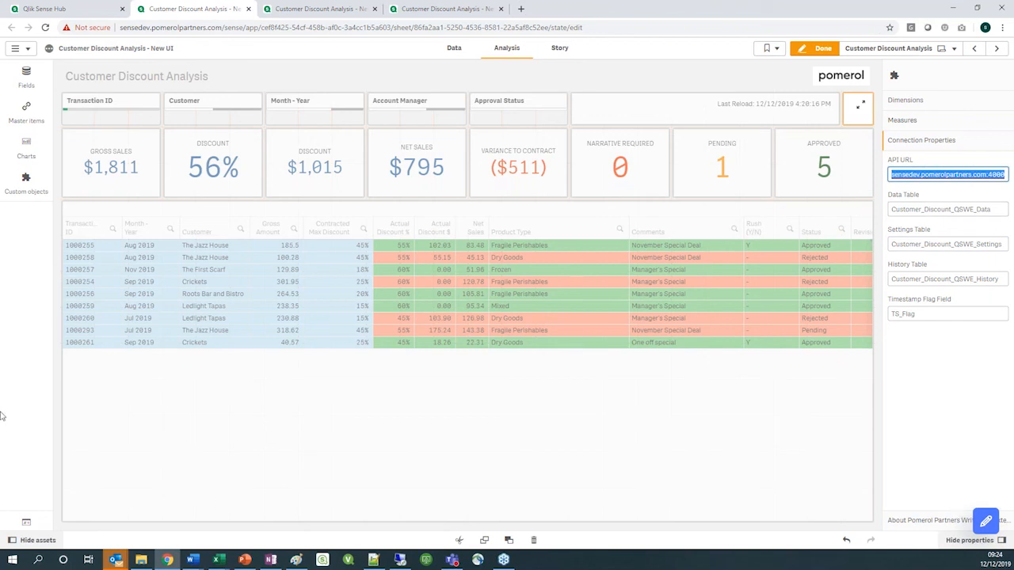
Finish editing the Customer Discount Analysis sheet and switch to PowerPoint
key("alt+Tab")
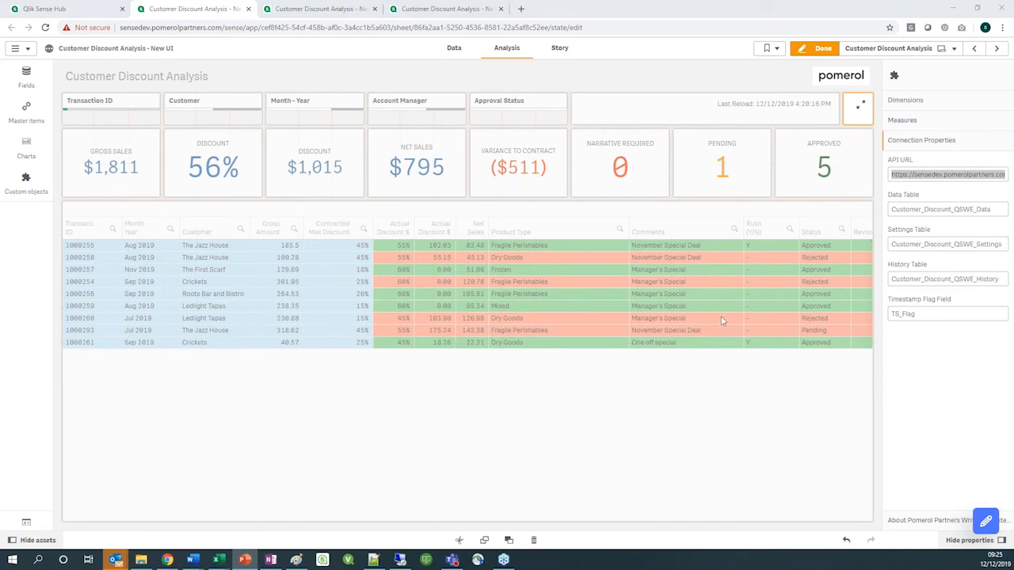
left_click(820, 50)
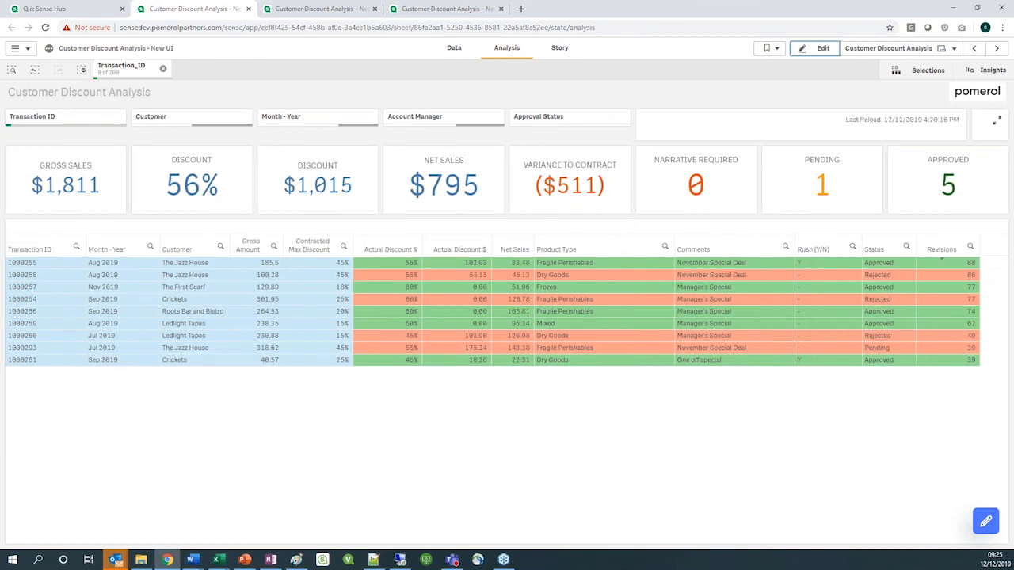
left_click(245, 560)
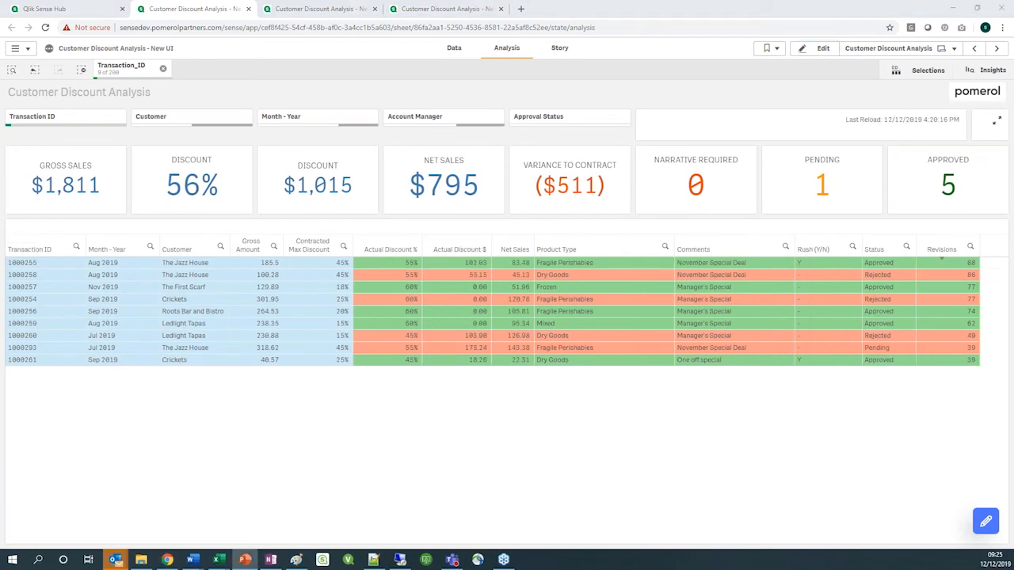